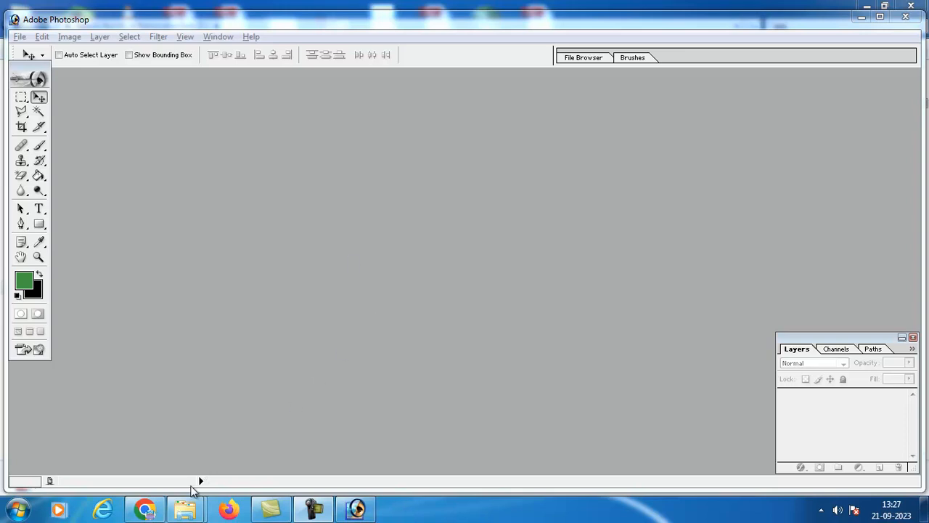
Switch to Windows Explorer and browse the *.jpg search results on Removable Disk (F:) for a portrait photo
{"action": "mouse_move", "coordinate": [187, 506]}
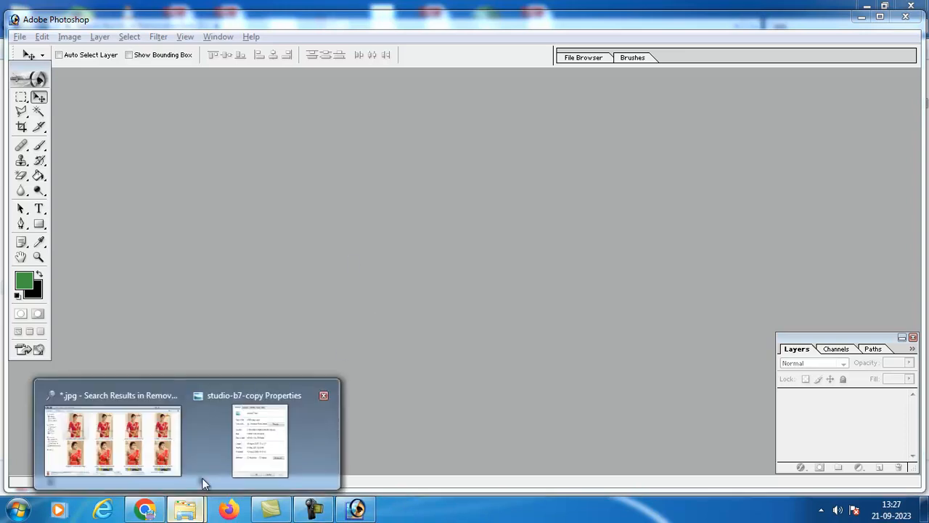
{"action": "left_click", "coordinate": [161, 429]}
{"action": "left_click", "coordinate": [884, 9]}
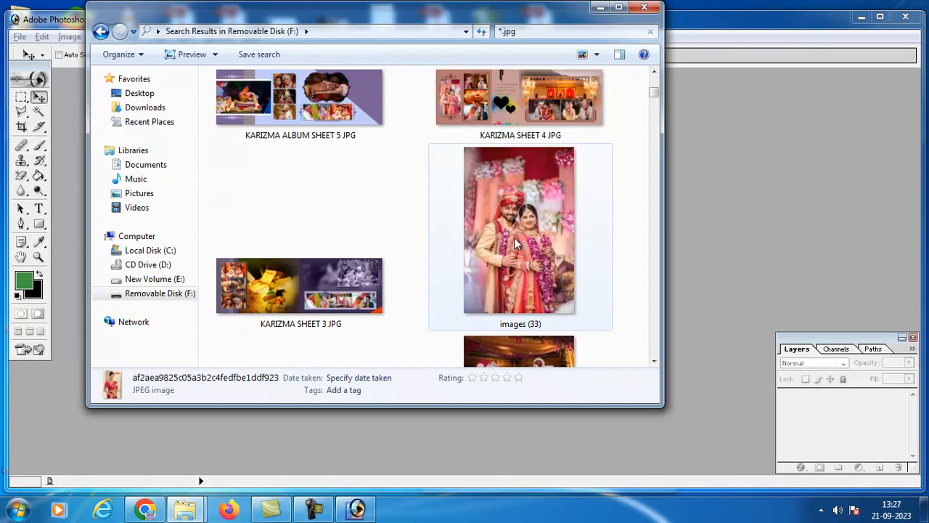
{"action": "scroll", "coordinate": [539, 239], "scroll_direction": "up", "scroll_amount": 4}
{"action": "scroll", "coordinate": [538, 232], "scroll_direction": "down", "scroll_amount": 3}
{"action": "scroll", "coordinate": [538, 232], "scroll_direction": "down", "scroll_amount": 10}
{"action": "scroll", "coordinate": [539, 238], "scroll_direction": "up", "scroll_amount": 3}
{"action": "scroll", "coordinate": [539, 234], "scroll_direction": "down", "scroll_amount": 6}
{"action": "scroll", "coordinate": [538, 236], "scroll_direction": "down", "scroll_amount": 10}
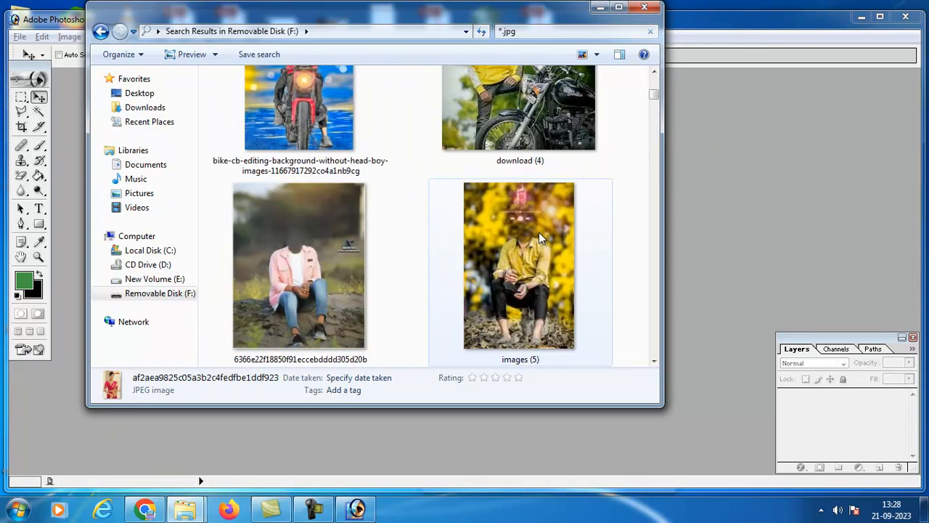
{"action": "left_click", "coordinate": [618, 7]}
{"action": "scroll", "coordinate": [538, 283], "scroll_direction": "down", "scroll_amount": 5}
{"action": "scroll", "coordinate": [538, 283], "scroll_direction": "up", "scroll_amount": 10}
{"action": "scroll", "coordinate": [538, 283], "scroll_direction": "up", "scroll_amount": 10}
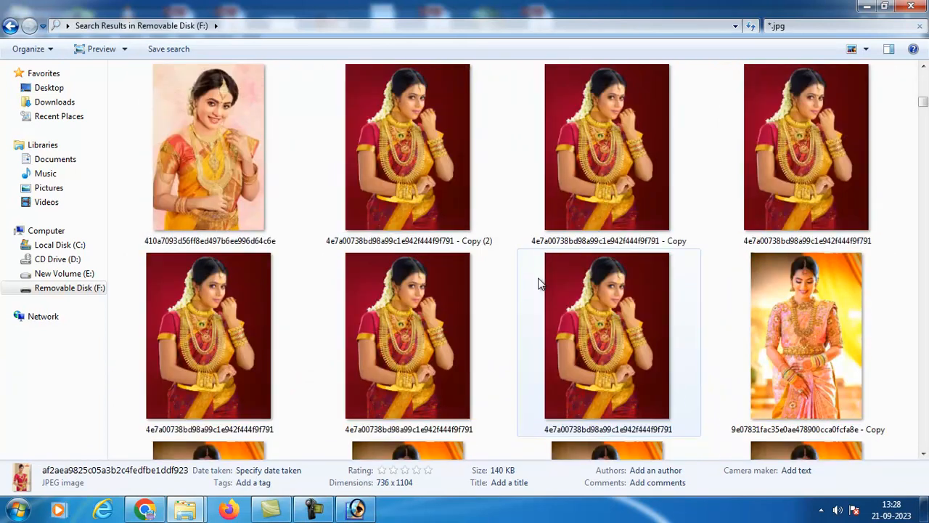
{"action": "scroll", "coordinate": [538, 283], "scroll_direction": "up", "scroll_amount": 2}
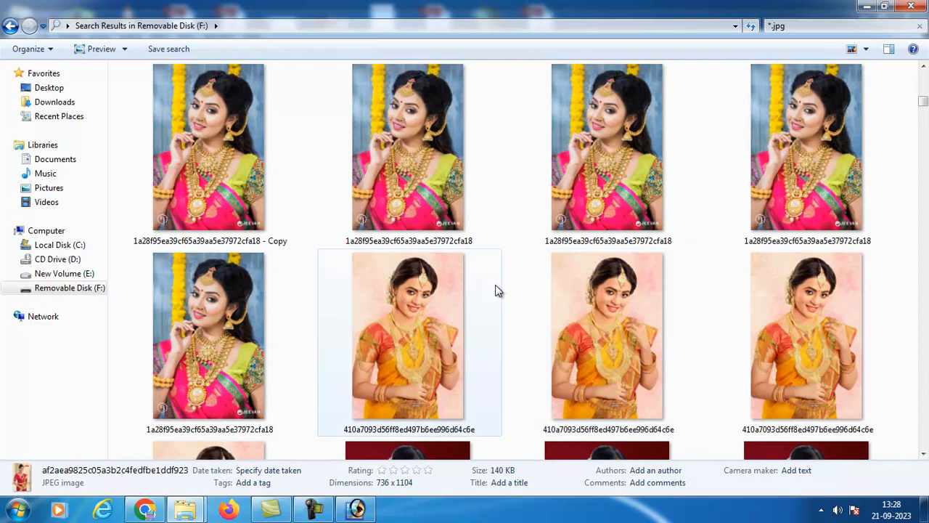
Open the portrait 410a7093d56ff8ed497b6ee996d64c6e from the search results in Photoshop and maximize its image window
{"action": "mouse_move", "coordinate": [439, 307]}
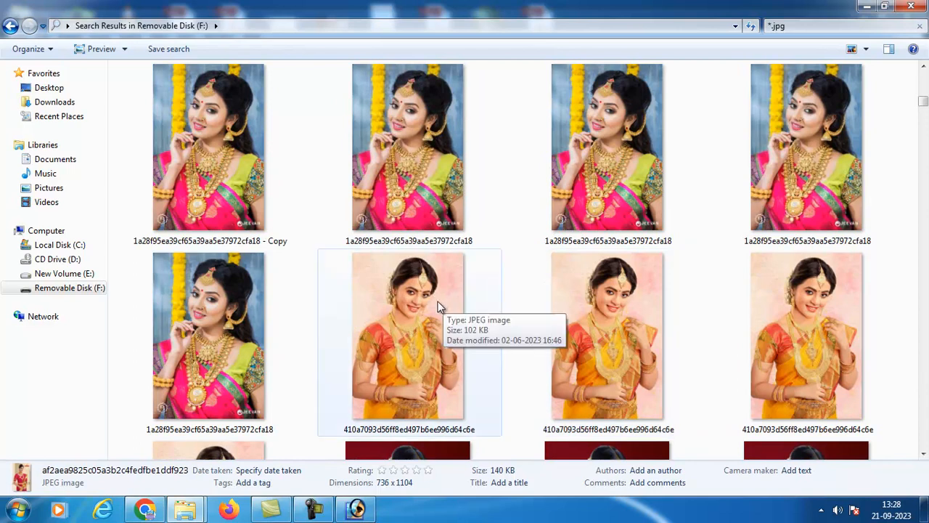
{"action": "double_click", "coordinate": [412, 361]}
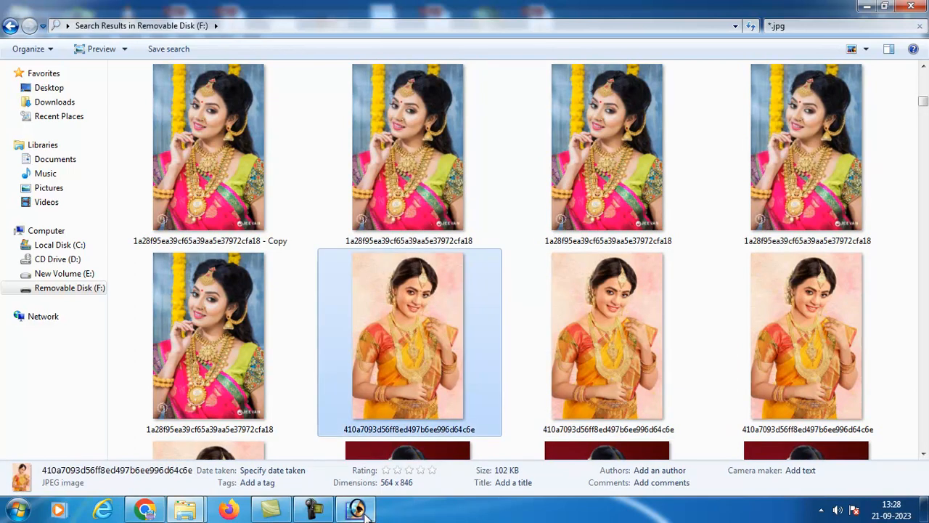
{"action": "left_click_drag", "start_coordinate": [789, 24], "coordinate": [799, 328]}
{"action": "left_click_drag", "start_coordinate": [419, 309], "coordinate": [419, 376]}
{"action": "left_click_drag", "start_coordinate": [403, 447], "coordinate": [403, 447]}
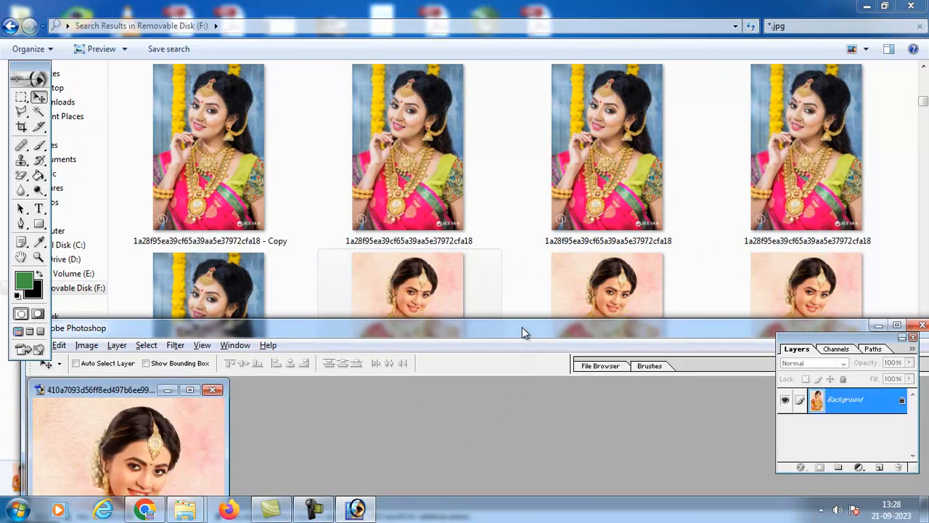
{"action": "double_click", "coordinate": [524, 331]}
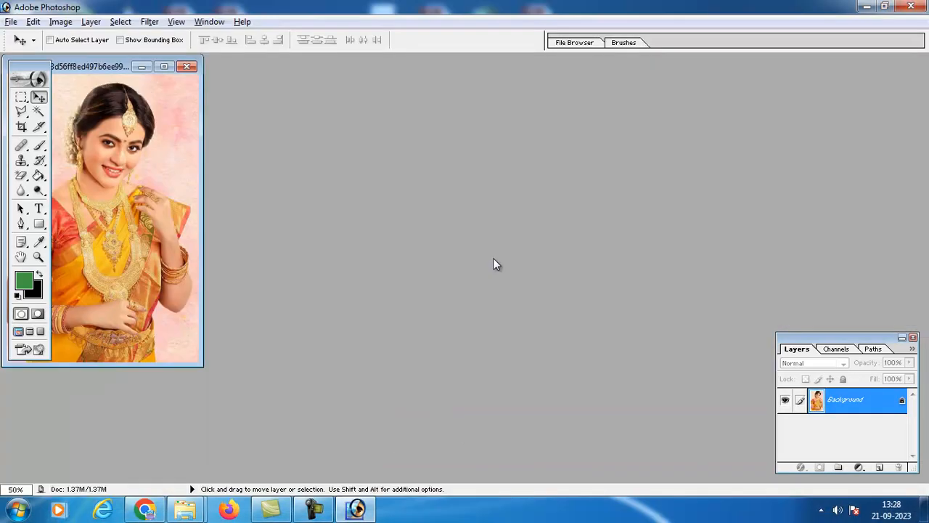
{"action": "left_click", "coordinate": [164, 66]}
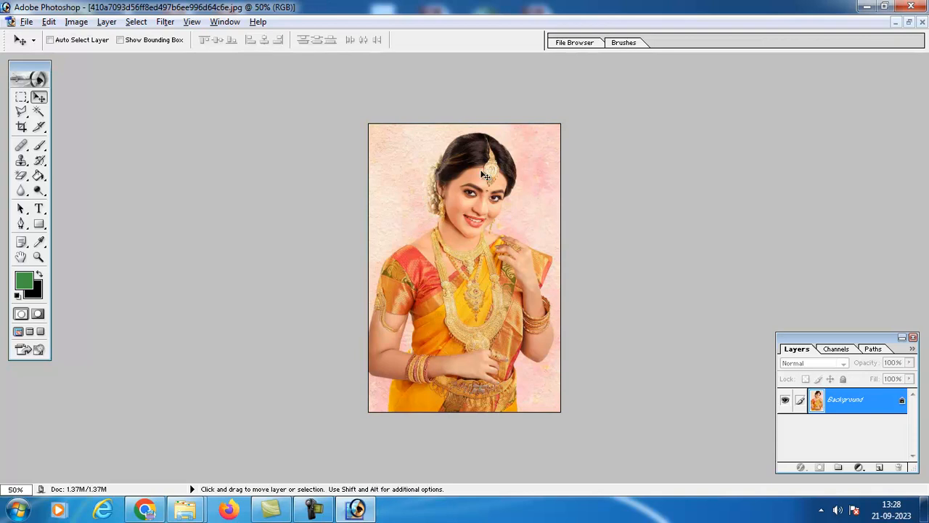
Erase the pink background around the woman with the Magic Eraser at tolerance 32, and shift the cut-out slightly upward
{"action": "left_click", "coordinate": [26, 182]}
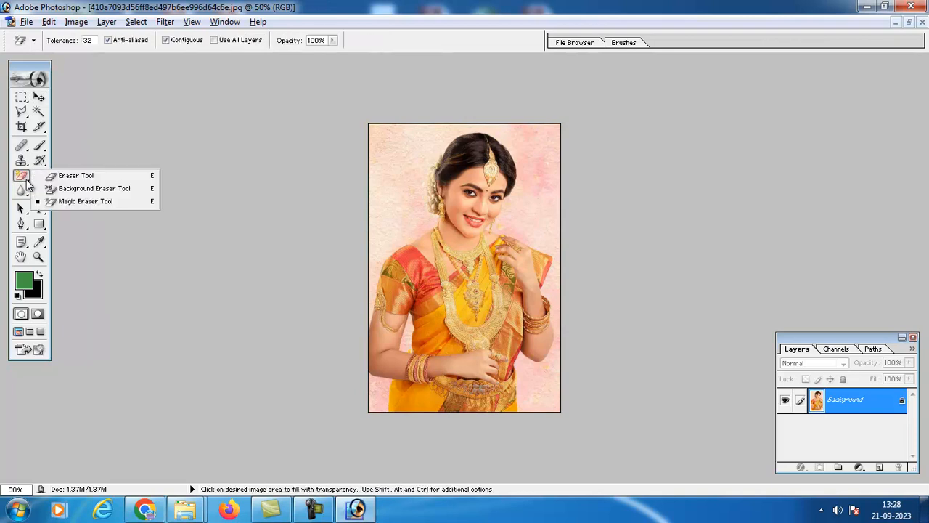
{"action": "left_click", "coordinate": [99, 203]}
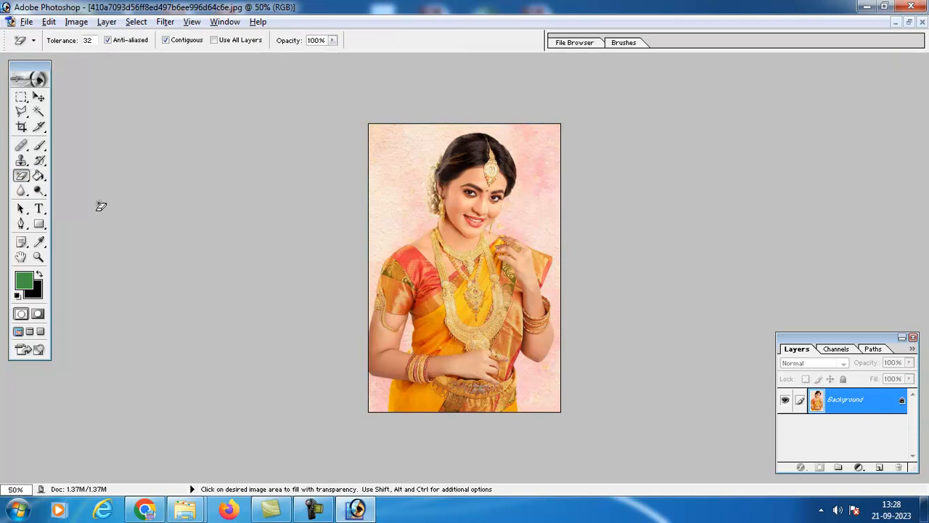
{"action": "left_click", "coordinate": [390, 215]}
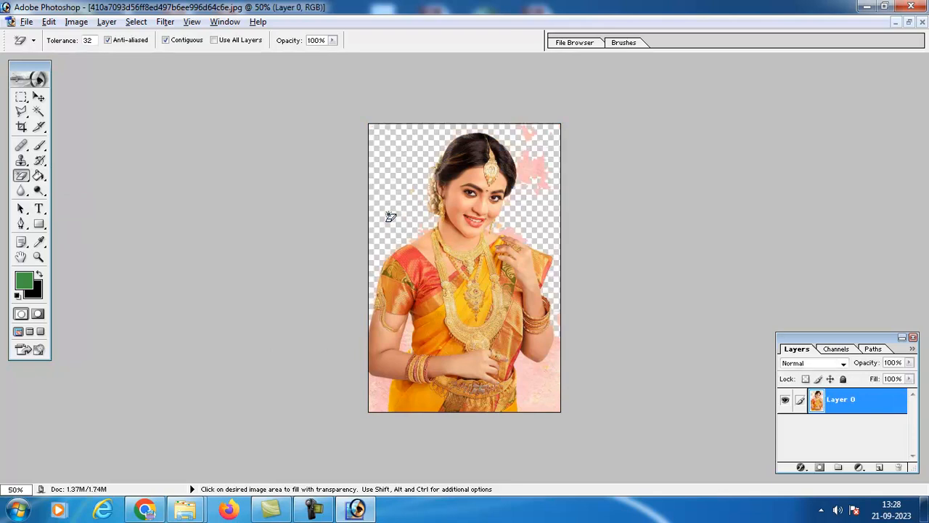
{"action": "left_click", "coordinate": [541, 178]}
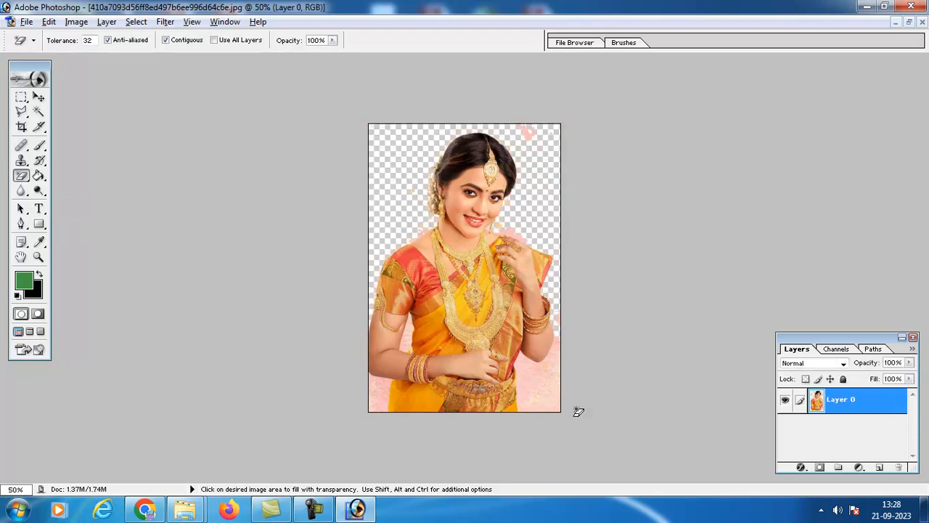
{"action": "left_click", "coordinate": [546, 394]}
{"action": "left_click", "coordinate": [378, 398]}
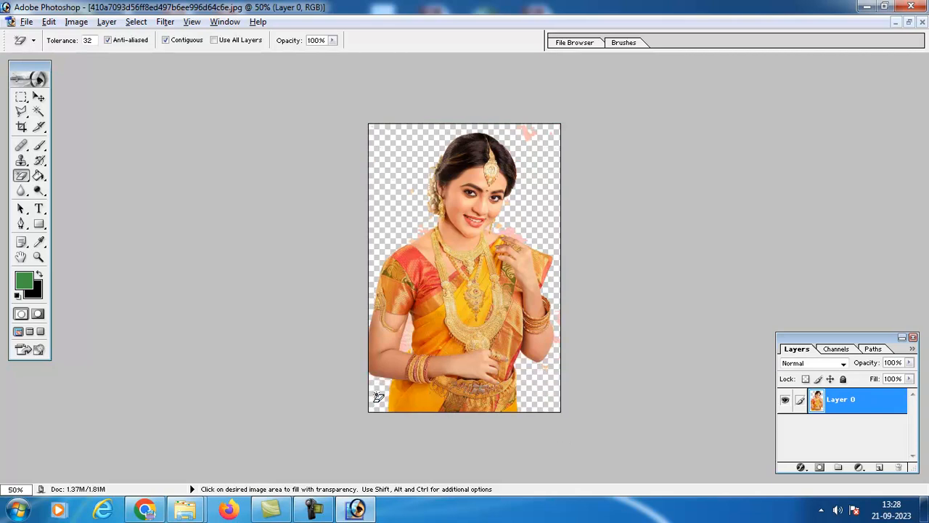
{"action": "left_click", "coordinate": [530, 138]}
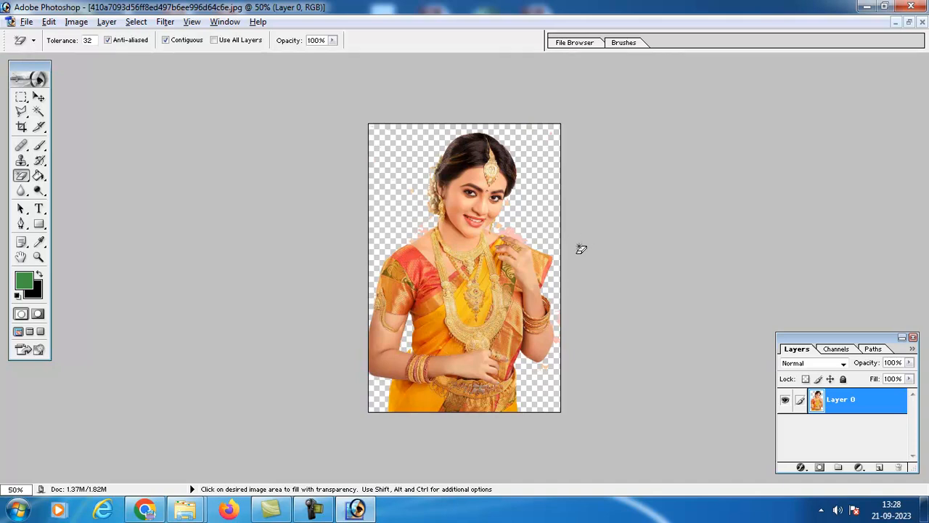
{"action": "left_click", "coordinate": [38, 97]}
{"action": "mouse_move", "coordinate": [490, 314]}
{"action": "left_mouse_down"}
{"action": "mouse_move", "coordinate": [482, 296]}
{"action": "mouse_move", "coordinate": [488, 306]}
{"action": "left_mouse_up"}
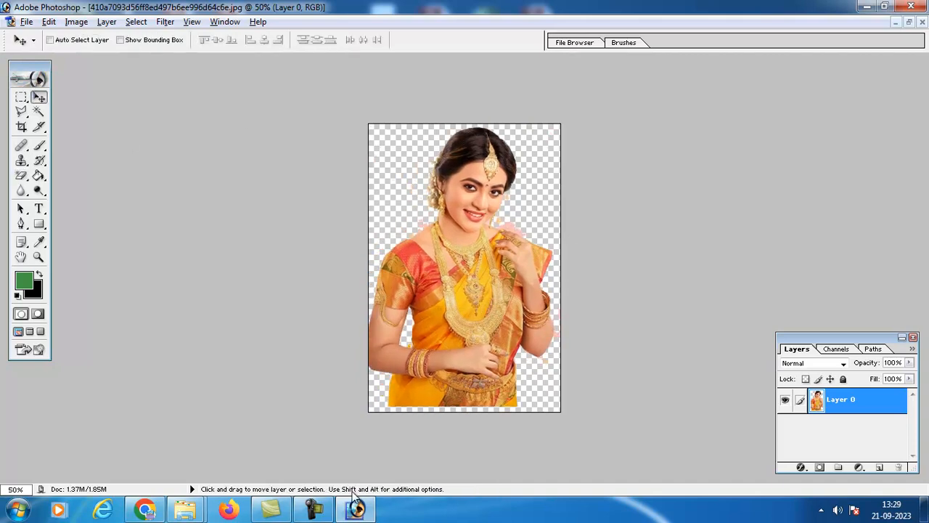
Switch to Windows Explorer and browse the JPG search results for background images
{"action": "left_click", "coordinate": [402, 454]}
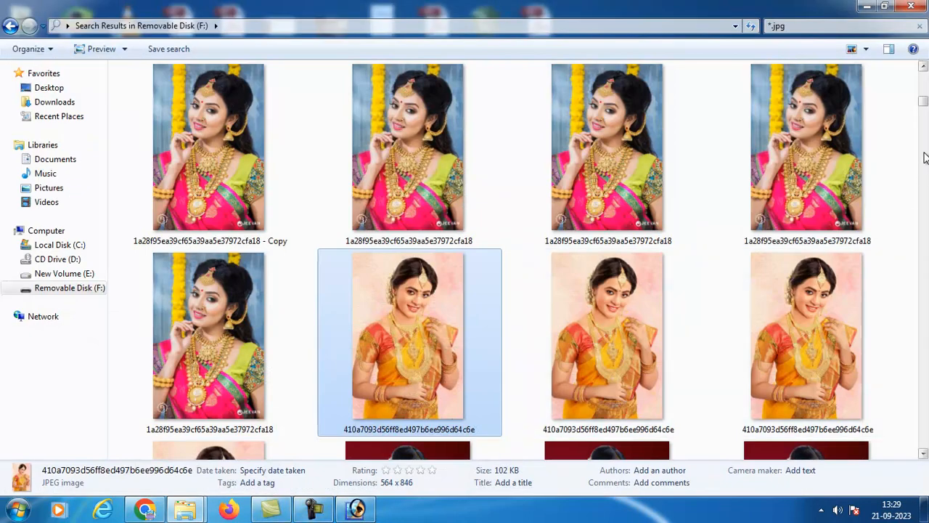
{"action": "left_click_drag", "start_coordinate": [924, 111], "coordinate": [926, 143]}
{"action": "left_click", "coordinate": [571, 340]}
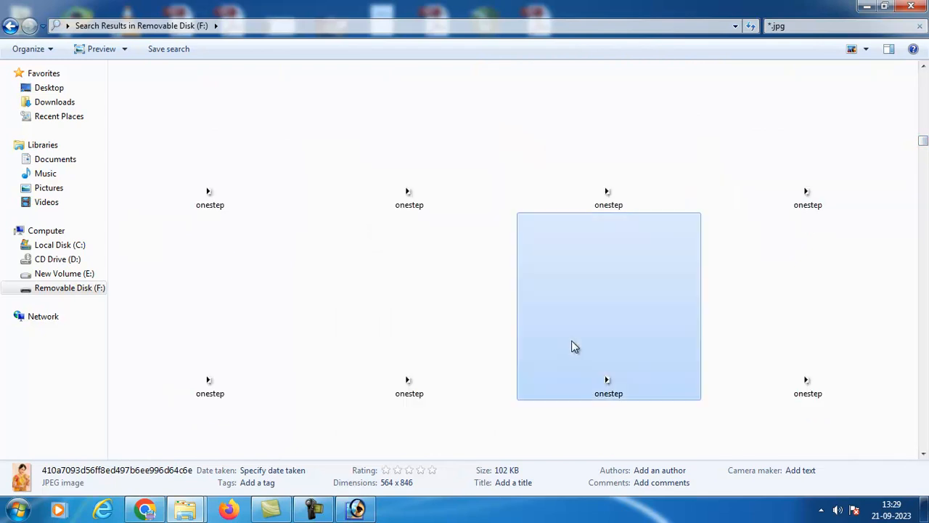
{"action": "scroll", "coordinate": [571, 340], "scroll_direction": "down", "scroll_amount": 10}
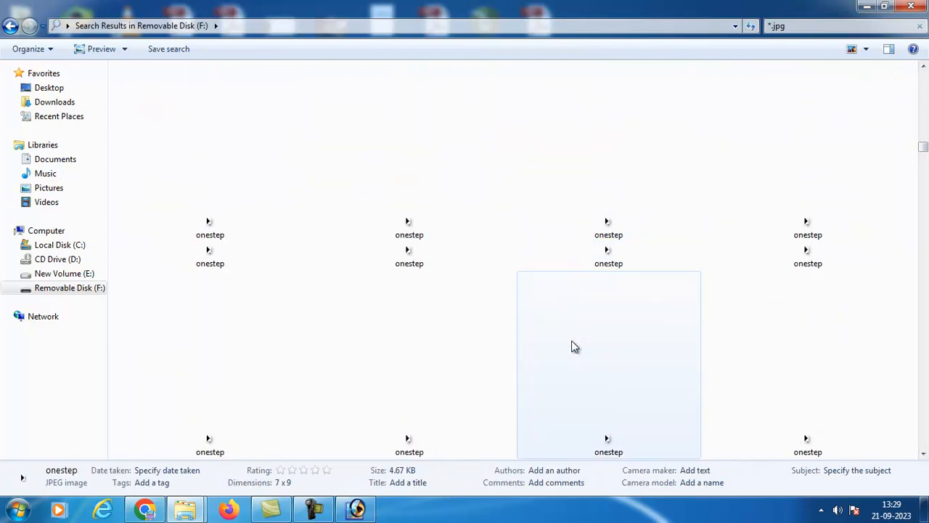
{"action": "scroll", "coordinate": [572, 341], "scroll_direction": "up", "scroll_amount": 15}
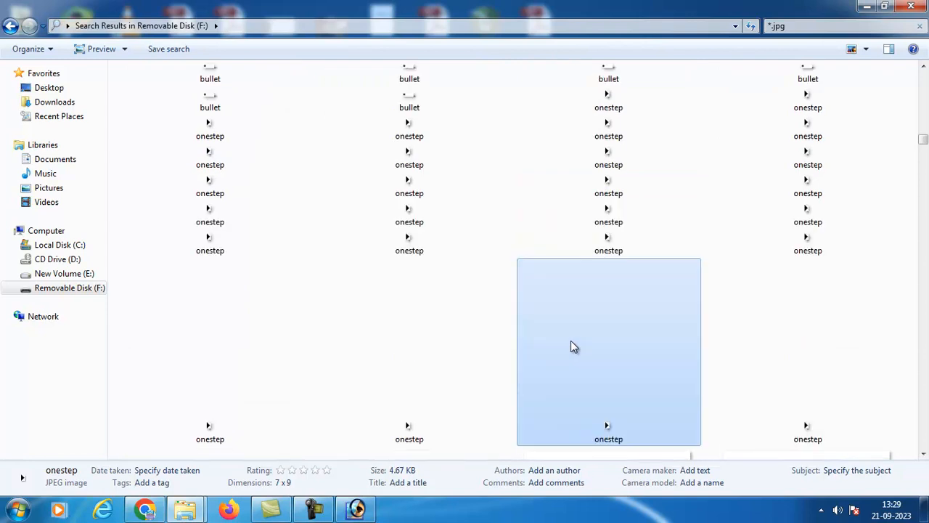
{"action": "scroll", "coordinate": [571, 345], "scroll_direction": "up", "scroll_amount": 10}
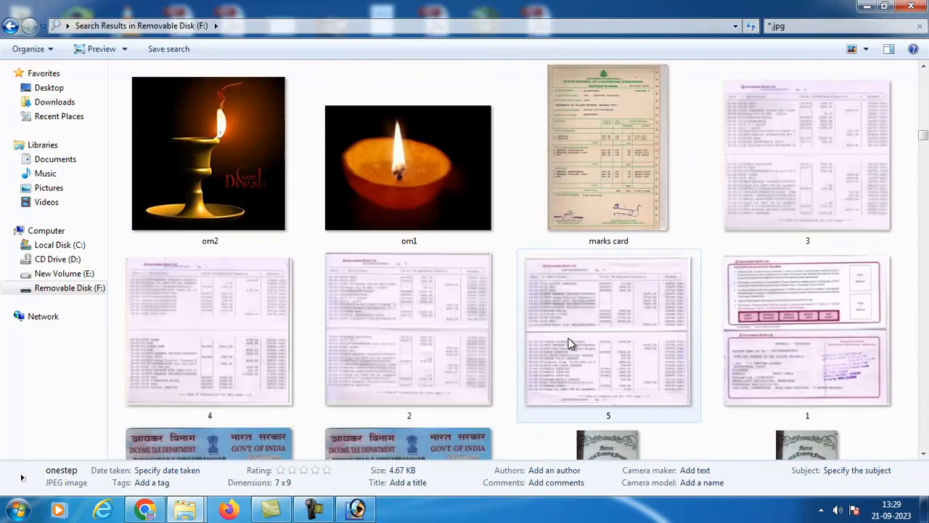
{"action": "scroll", "coordinate": [570, 343], "scroll_direction": "up", "scroll_amount": 5}
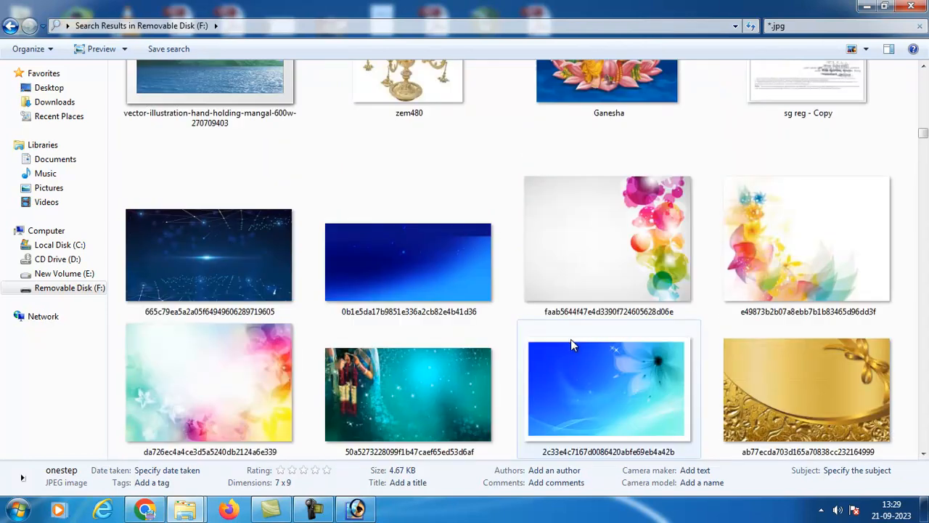
{"action": "scroll", "coordinate": [570, 339], "scroll_direction": "down", "scroll_amount": 2}
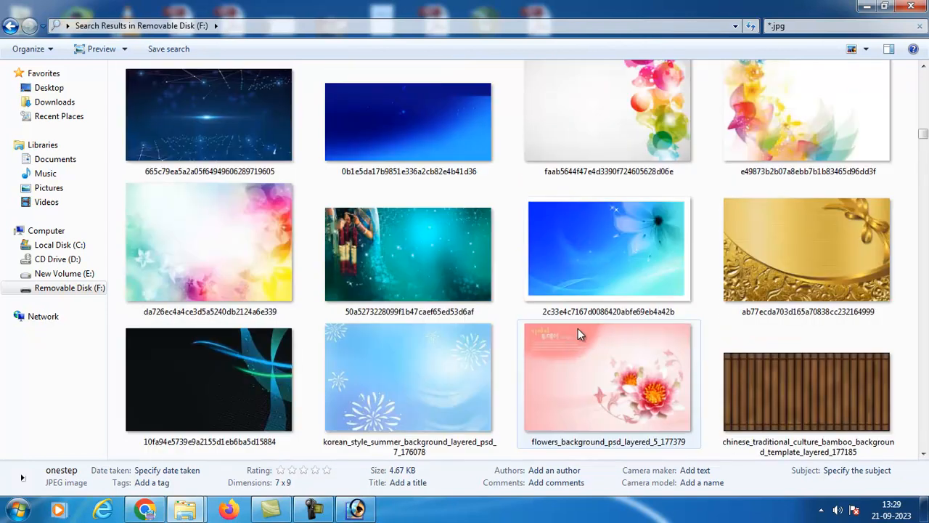
Copy the folder location F:\RSETI DTP\JPG Baground from the properties of flowers_background_psd_layered_5_177379
{"action": "left_click", "coordinate": [603, 395]}
{"action": "right_click", "coordinate": [603, 393]}
{"action": "left_click", "coordinate": [629, 383]}
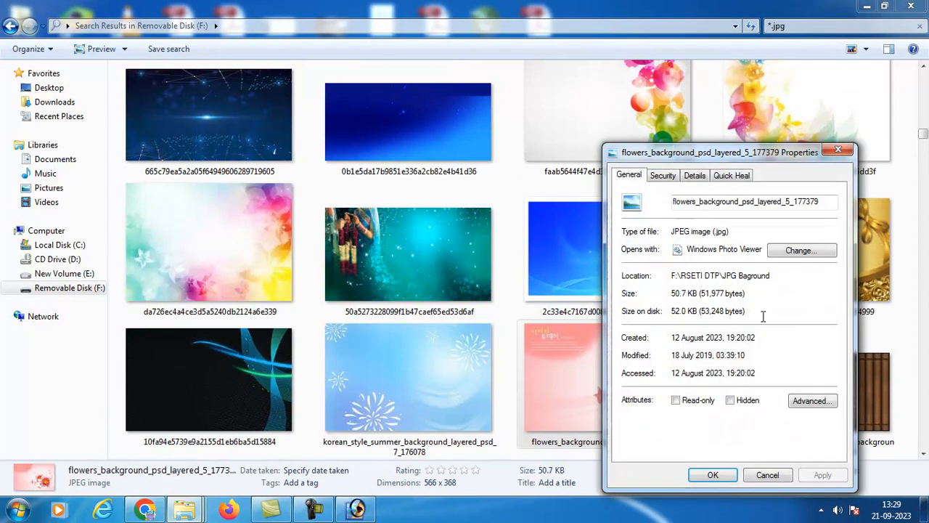
{"action": "left_click_drag", "start_coordinate": [778, 277], "coordinate": [621, 293]}
{"action": "key", "text": "ctrl+c"}
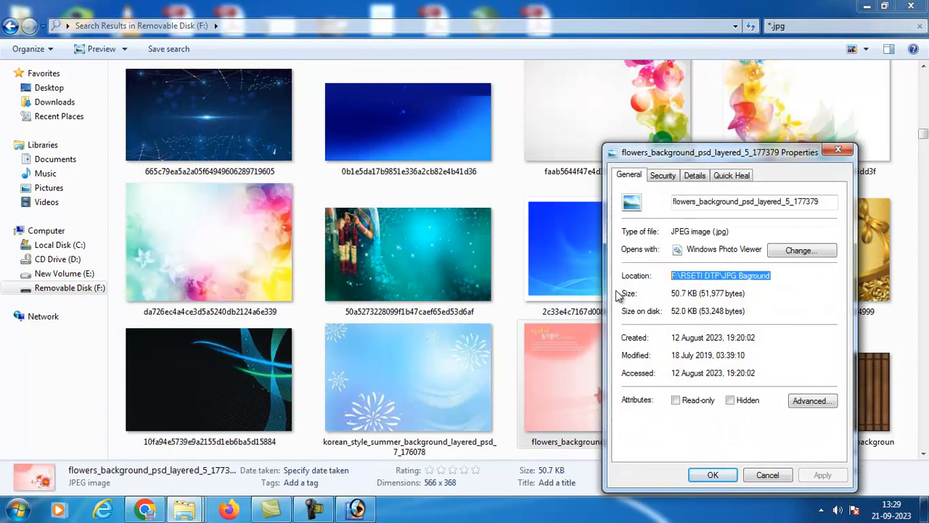
{"action": "left_click", "coordinate": [771, 476]}
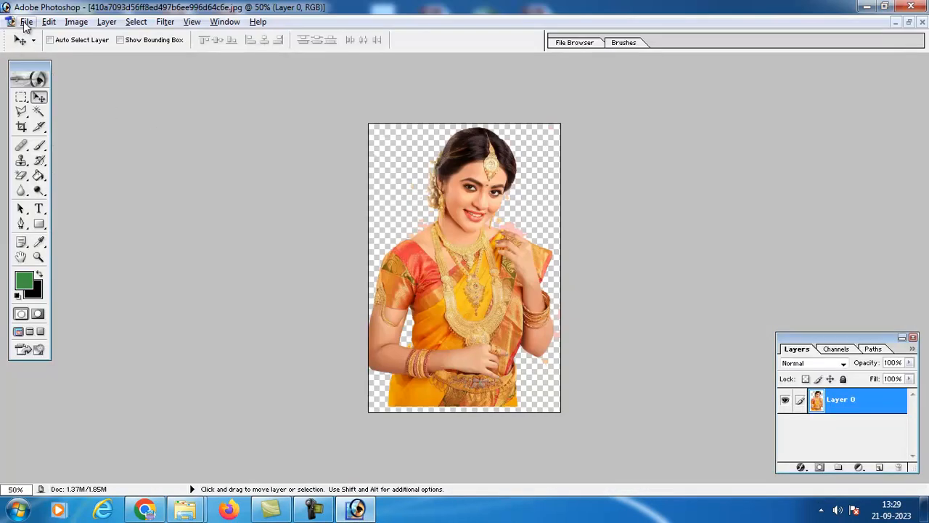
Switch to Photoshop, start opening a file from the copied path F:\RSETI DTP\JPG Baground, and show the folder as large icons
{"action": "left_click", "coordinate": [26, 21]}
{"action": "left_click", "coordinate": [51, 52]}
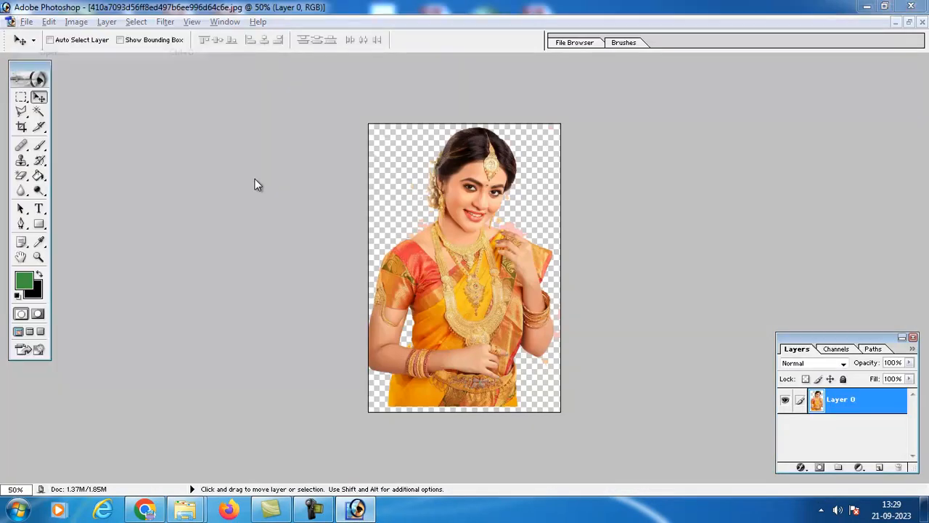
{"action": "key", "text": "ctrl+v"}
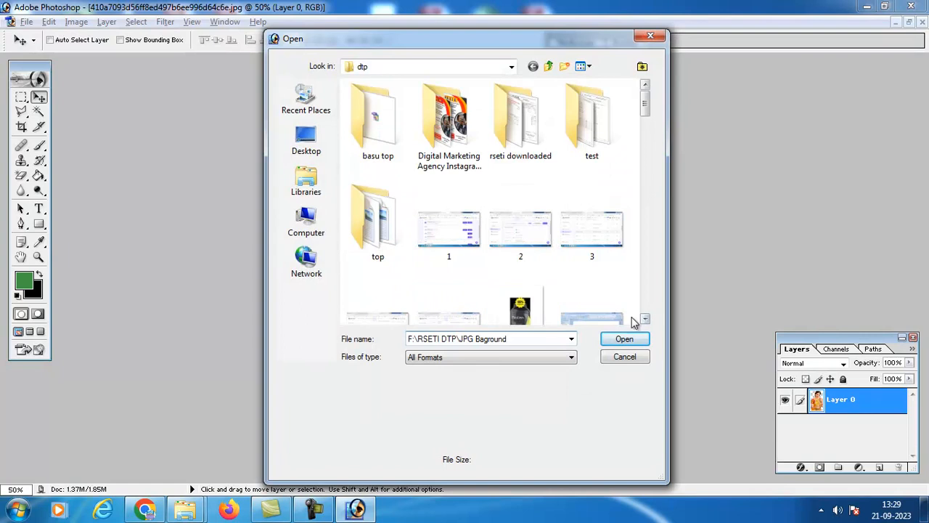
{"action": "left_click", "coordinate": [624, 339]}
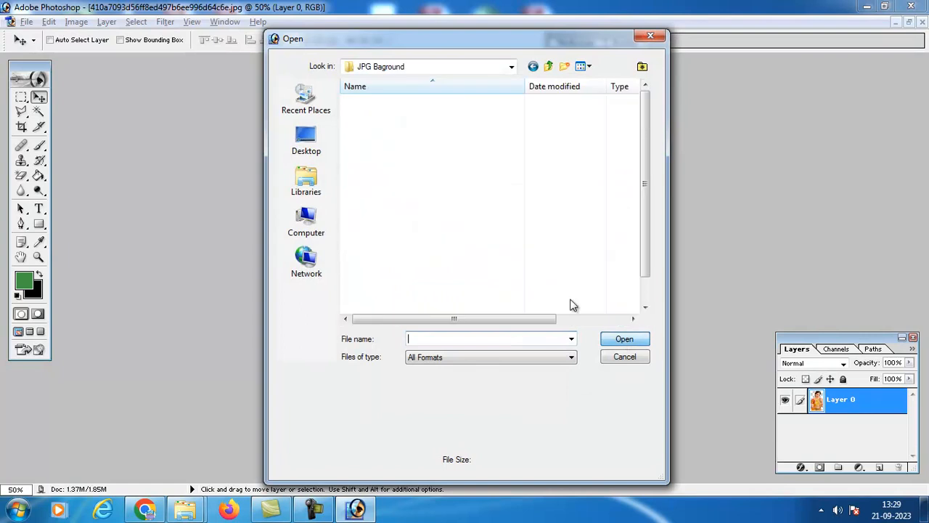
{"action": "left_click", "coordinate": [589, 66]}
{"action": "left_click", "coordinate": [616, 99]}
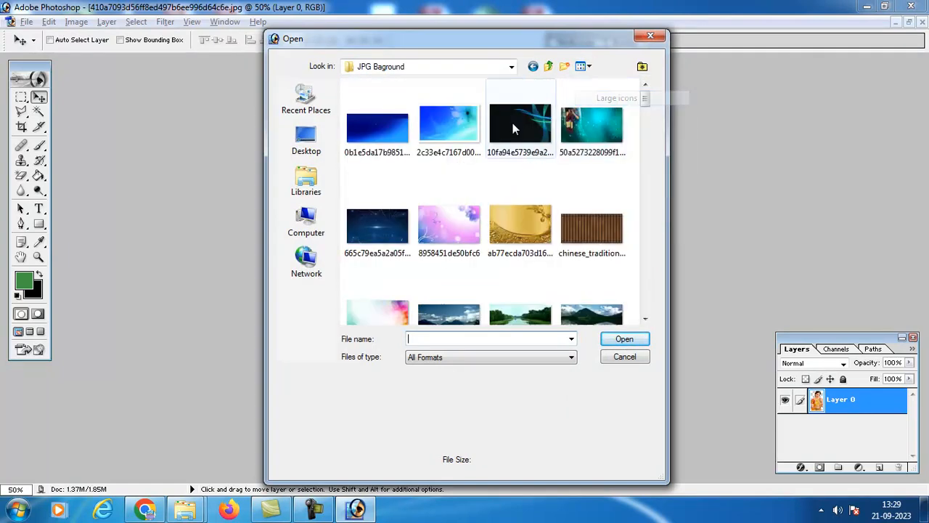
Open the background image DM 069 copy and place its window beside the portrait, leaving the portrait document active
{"action": "left_click", "coordinate": [521, 232]}
{"action": "scroll", "coordinate": [540, 232], "scroll_direction": "down", "scroll_amount": 5}
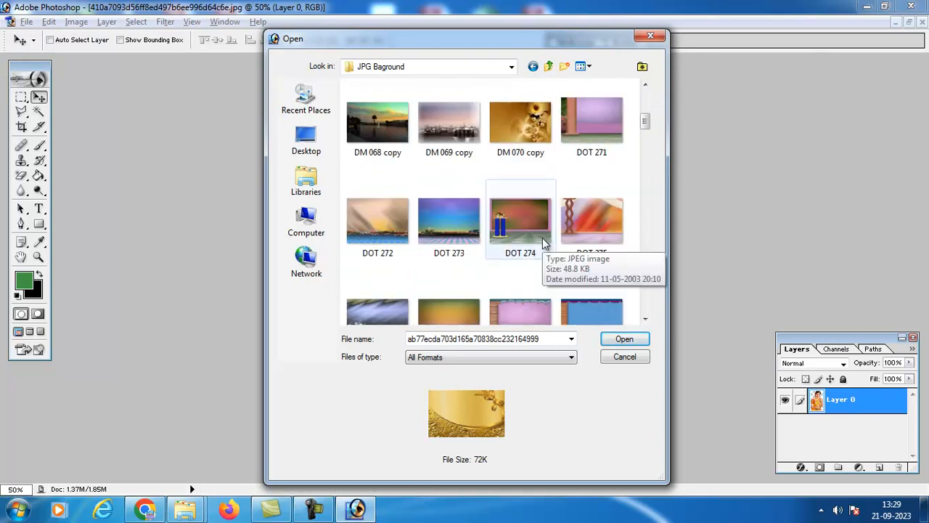
{"action": "left_click", "coordinate": [443, 131]}
{"action": "left_click", "coordinate": [621, 338]}
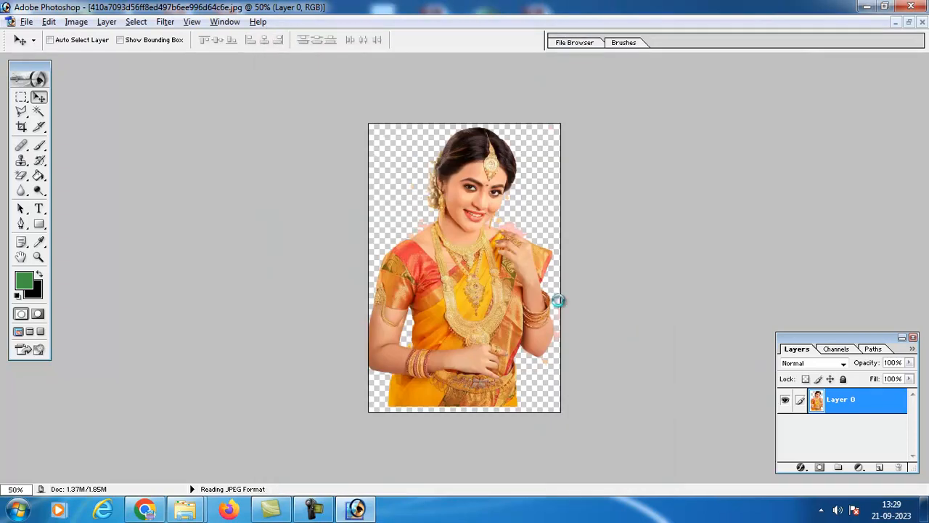
{"action": "left_click_drag", "start_coordinate": [317, 73], "coordinate": [508, 99]}
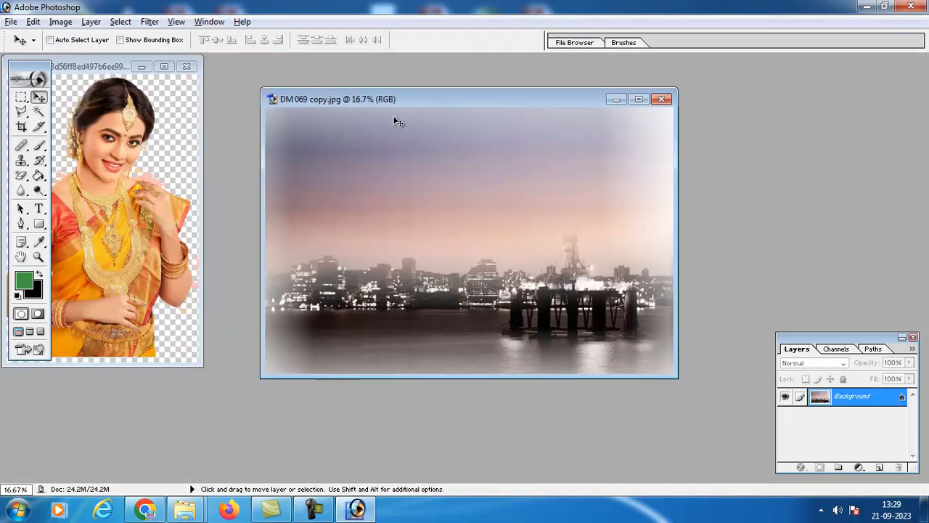
{"action": "left_click", "coordinate": [155, 214]}
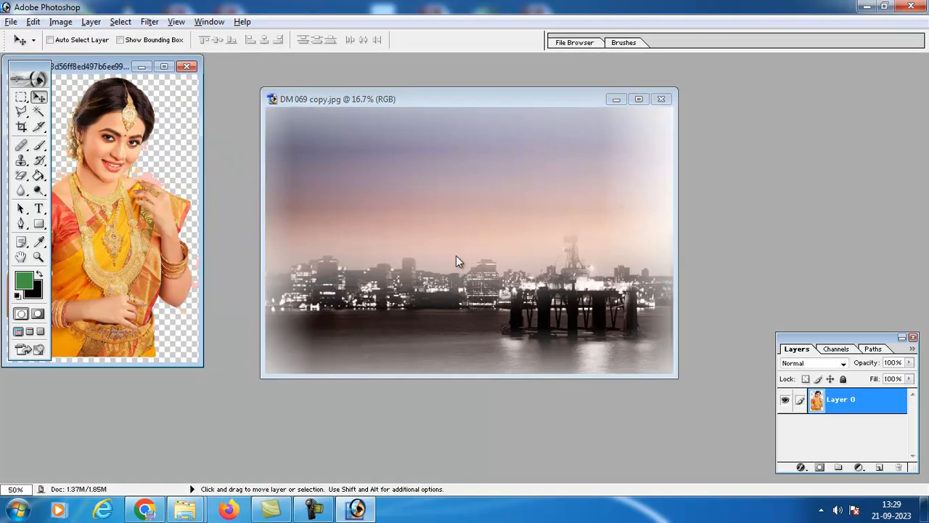
Move the cut-out woman onto the DM 069 copy image, scale her to about 194.7% by 189.2%, and place her in its lower-left corner
{"action": "left_click_drag", "start_coordinate": [191, 251], "coordinate": [386, 266]}
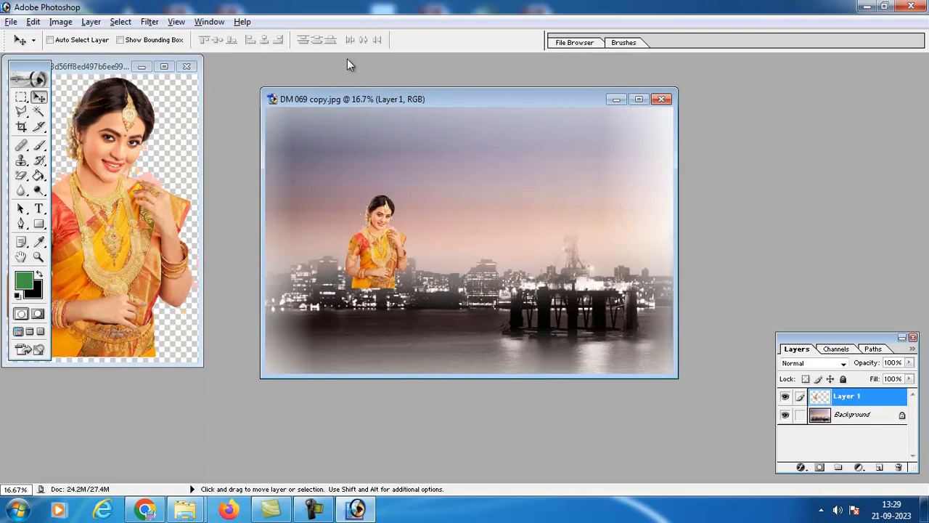
{"action": "left_click", "coordinate": [134, 45]}
{"action": "left_click", "coordinate": [67, 43]}
{"action": "left_click_drag", "start_coordinate": [413, 291], "coordinate": [474, 376]}
{"action": "left_click_drag", "start_coordinate": [424, 307], "coordinate": [359, 299]}
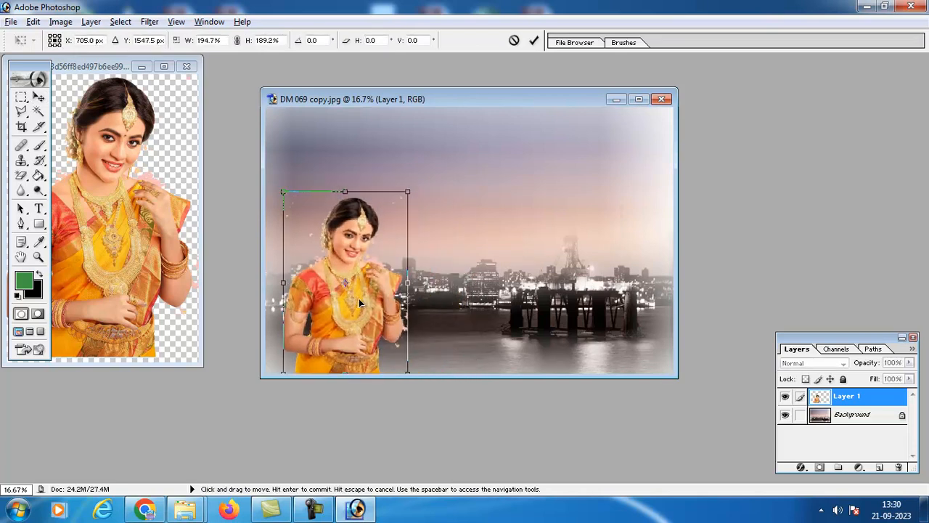
{"action": "key", "text": "Return"}
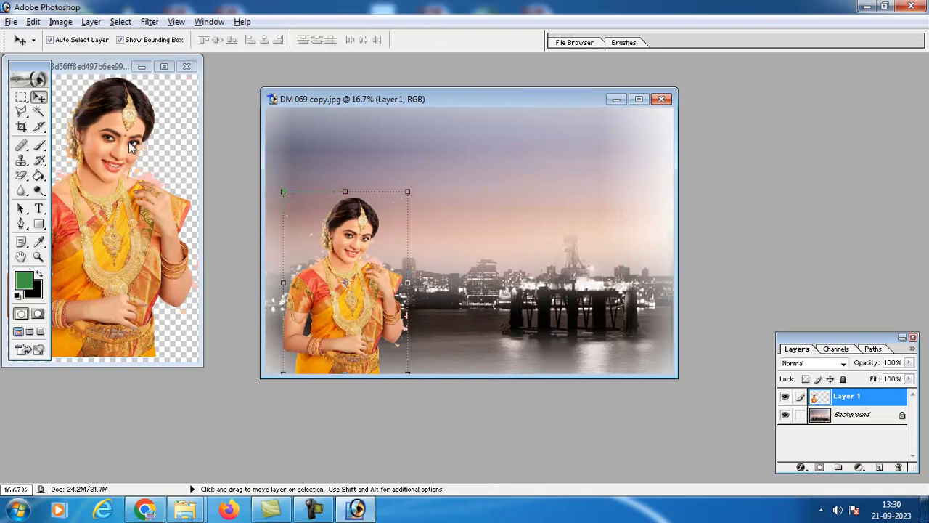
Maximize the portrait document and step back through its edits until the original, unerased Background layer is restored
{"action": "left_click", "coordinate": [164, 67]}
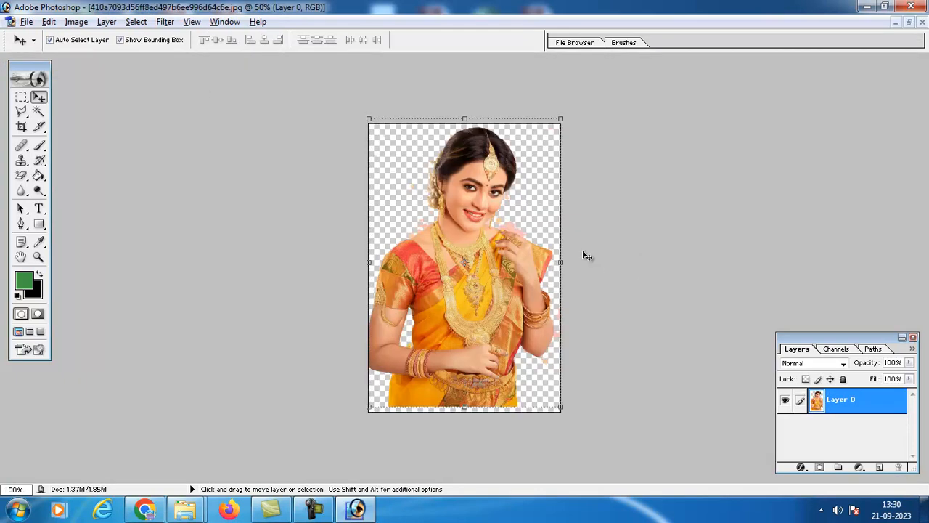
{"action": "key", "text": "alt"}
{"action": "key", "text": "shift+Down"}
{"action": "key", "text": "shift+Down"}
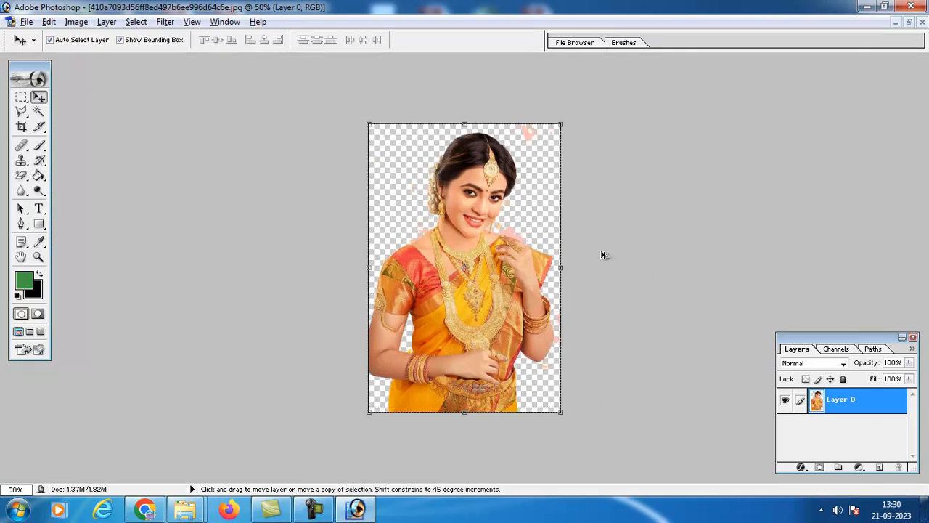
{"action": "key", "text": "shift+Up"}
{"action": "key", "text": "shift+Up"}
{"action": "key", "text": "ctrl+z"}
{"action": "key", "text": "ctrl+z"}
{"action": "scroll", "coordinate": [604, 253], "scroll_direction": "up", "scroll_amount": 1}
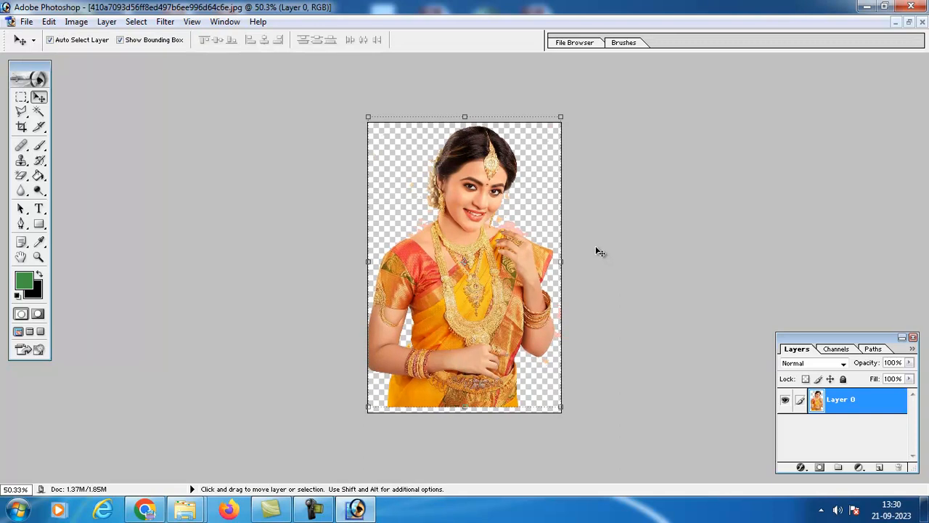
{"action": "key", "text": "ctrl+z"}
{"action": "key", "text": "ctrl+z"}
{"action": "key", "text": "ctrl+z"}
{"action": "key", "text": "ctrl+z"}
{"action": "key", "text": "ctrl+alt+z"}
{"action": "key", "text": "ctrl+alt+z"}
{"action": "key", "text": "ctrl+alt+z"}
{"action": "key", "text": "ctrl+alt+z"}
{"action": "key", "text": "ctrl+alt+z"}
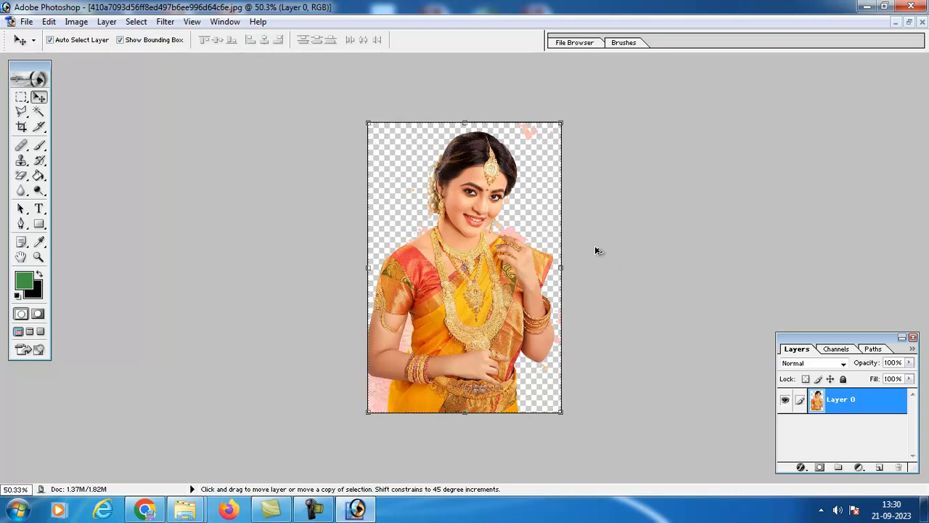
{"action": "key", "text": "ctrl+alt+z"}
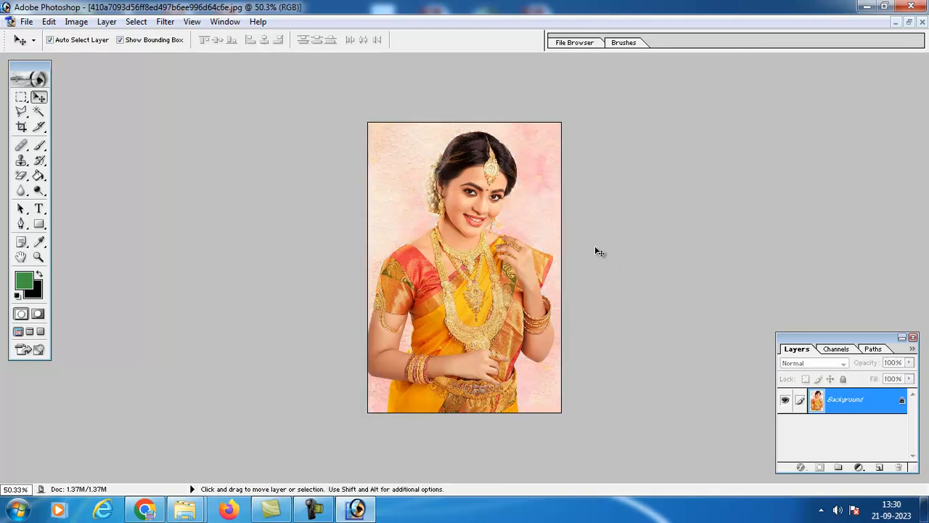
Try tracing the woman's outline from the sleeve over the shoulder to the neck with the Lasso Tool, and deselect it
{"action": "left_click_drag", "start_coordinate": [25, 119], "coordinate": [76, 114]}
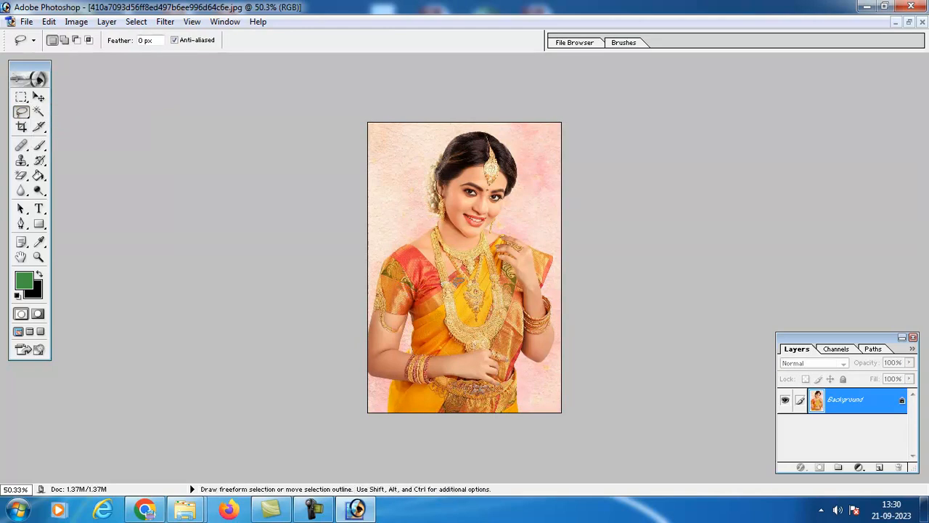
{"action": "key", "text": "ctrl+space"}
{"action": "left_click", "coordinate": [455, 285]}
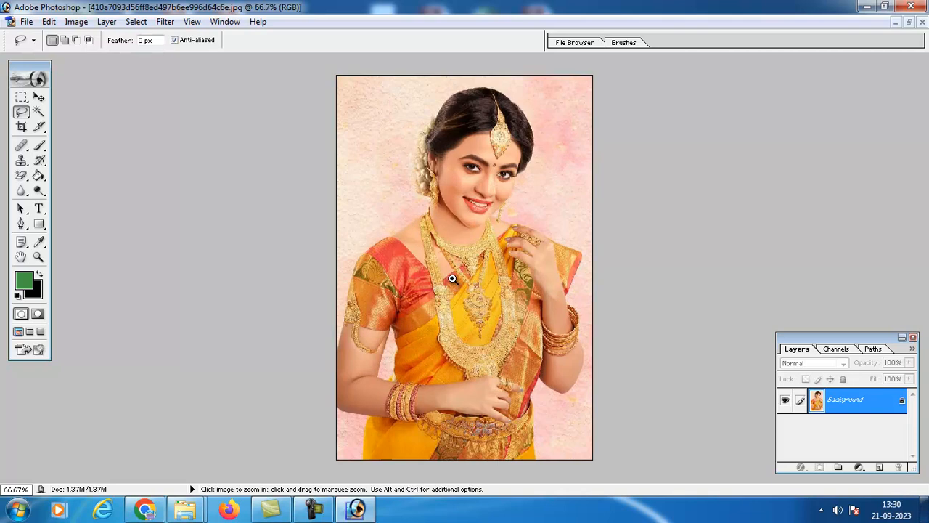
{"action": "left_click", "coordinate": [455, 285]}
{"action": "left_click_drag", "start_coordinate": [291, 97], "coordinate": [641, 394]}
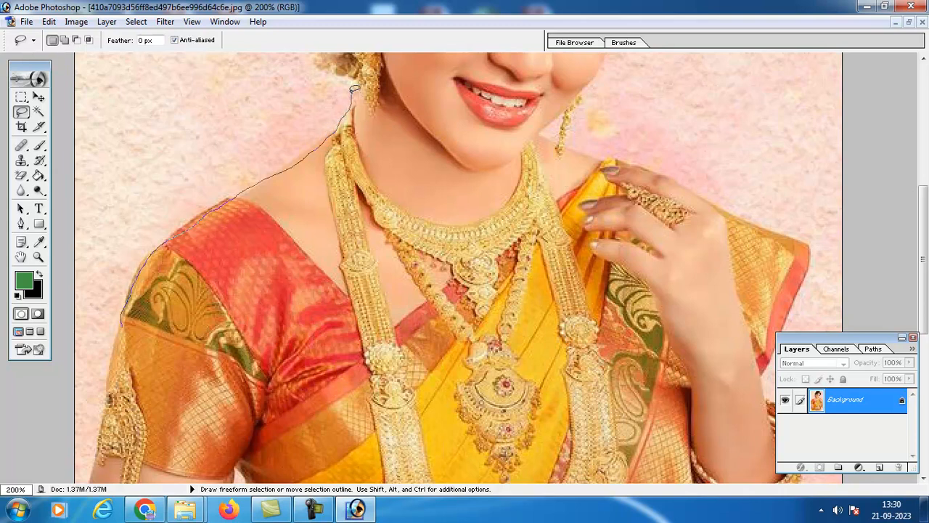
{"action": "left_click_drag", "start_coordinate": [356, 86], "coordinate": [356, 85]}
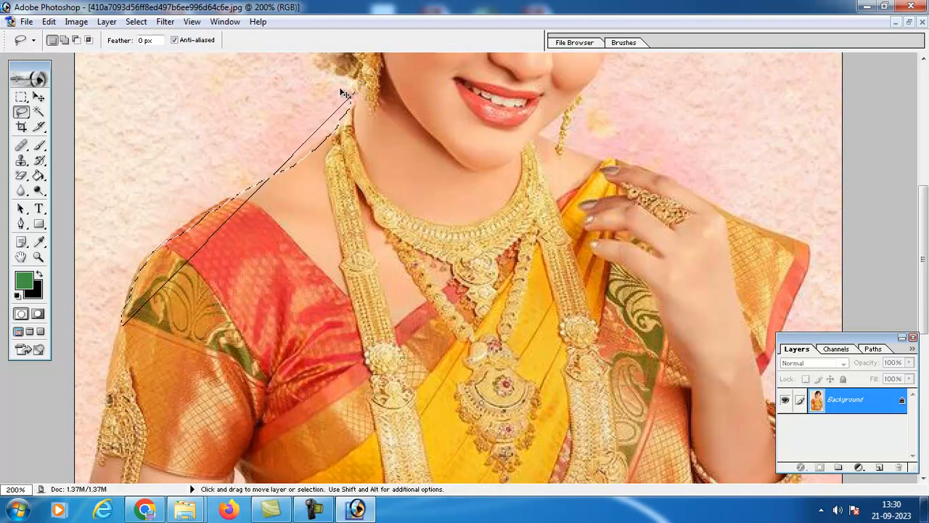
{"action": "left_click", "coordinate": [135, 21]}
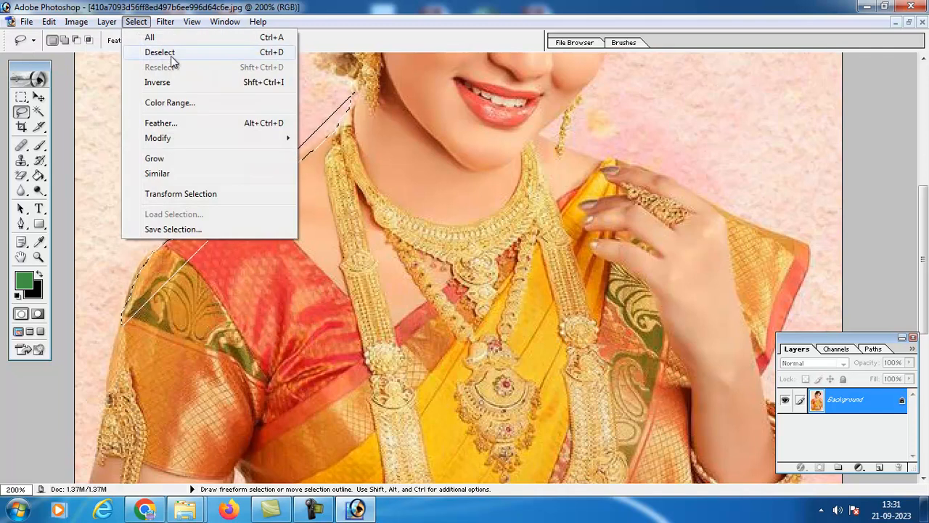
{"action": "left_click", "coordinate": [230, 54]}
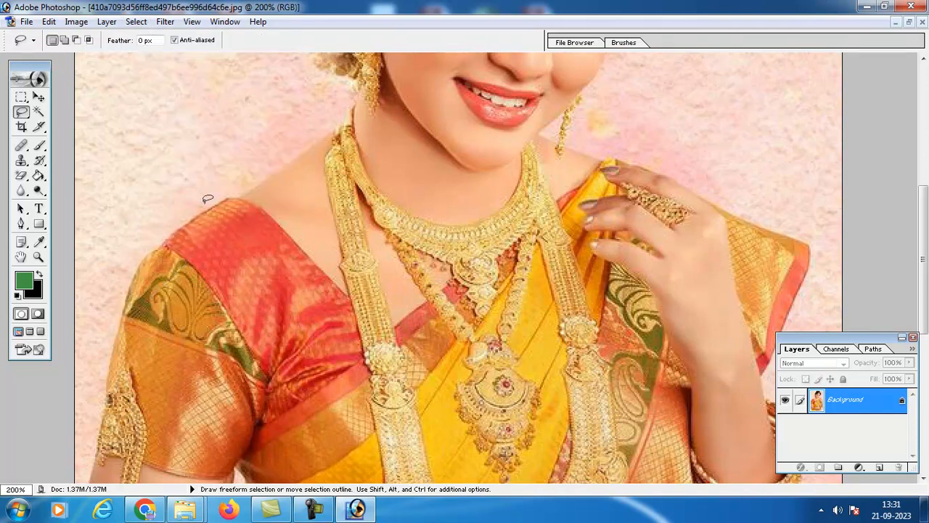
Try a longer Lasso outline from the shoulder around the hair flowers to the top of the head, and deselect it
{"action": "left_click", "coordinate": [304, 256], "text": "ctrl+alt"}
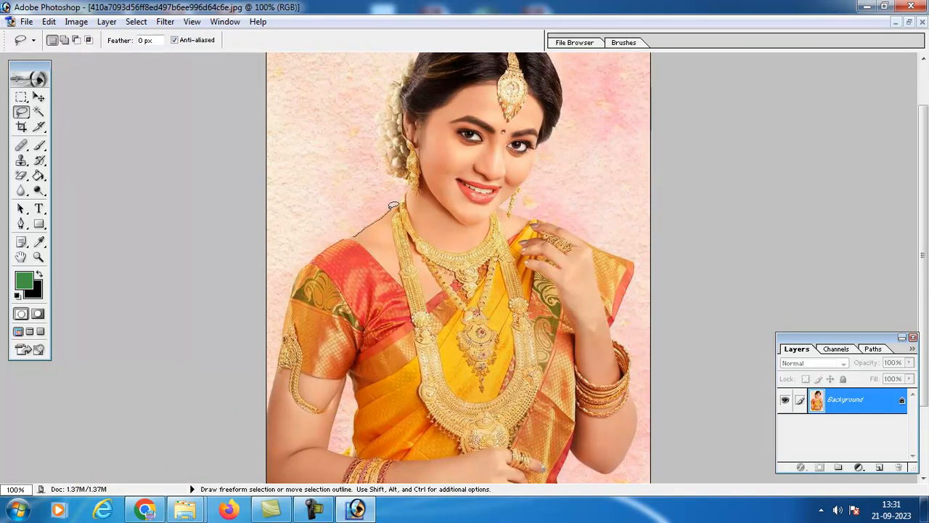
{"action": "left_click_drag", "start_coordinate": [409, 174], "coordinate": [390, 172]}
{"action": "left_click_drag", "start_coordinate": [390, 96], "coordinate": [392, 92]}
{"action": "left_click_drag", "start_coordinate": [413, 59], "coordinate": [402, 133]}
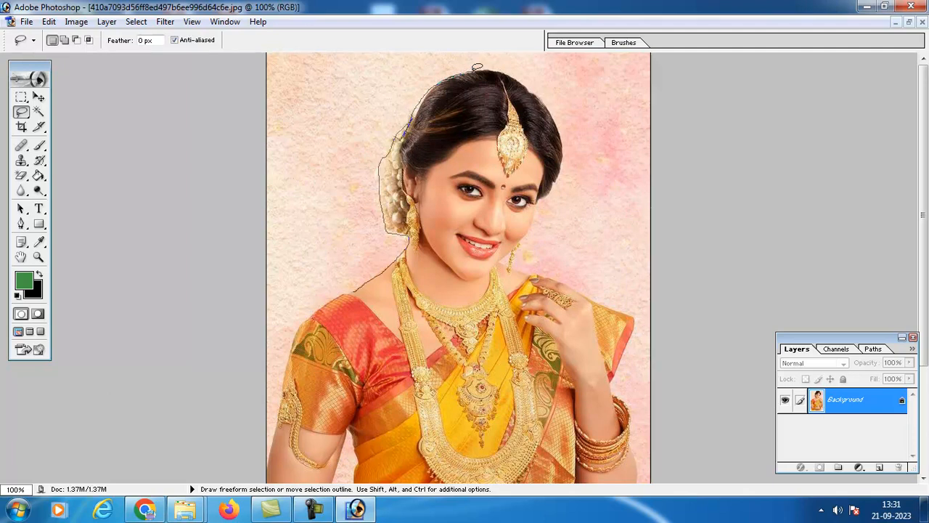
{"action": "left_click_drag", "start_coordinate": [467, 69], "coordinate": [485, 64]}
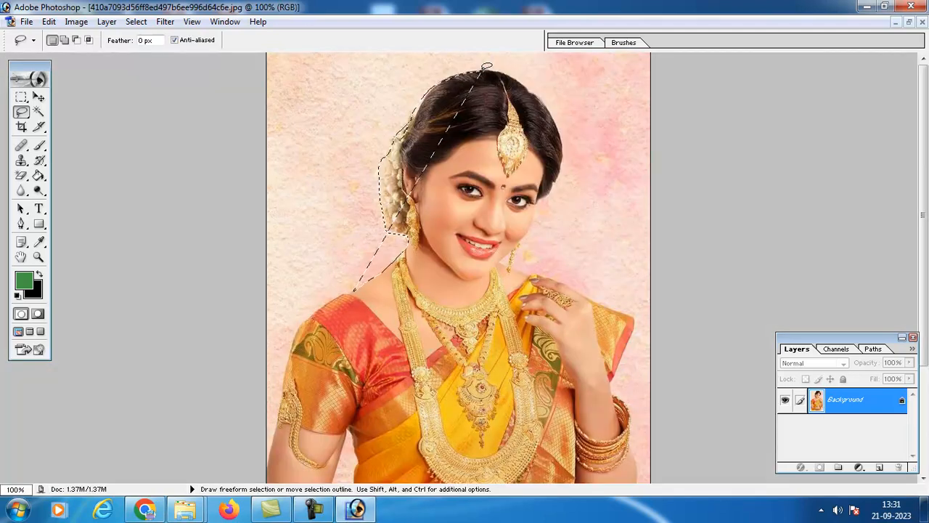
{"action": "key", "text": "ctrl+d"}
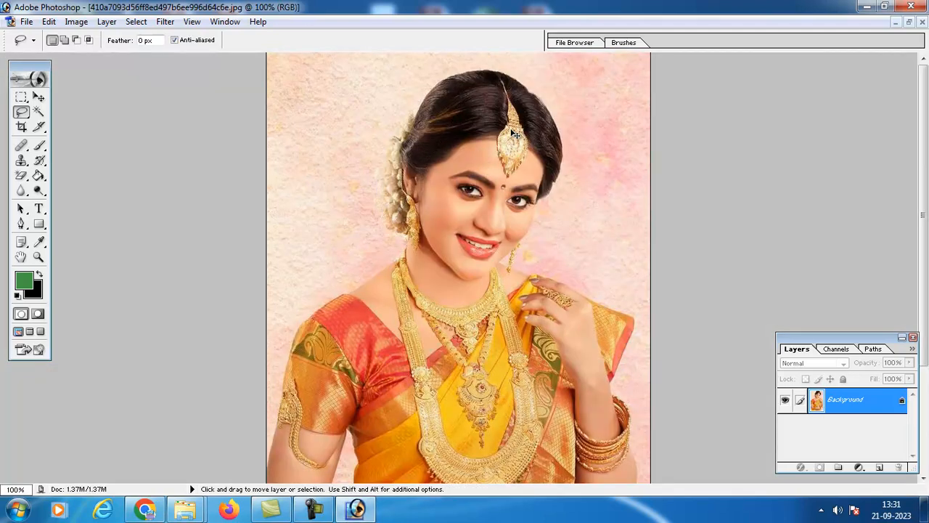
Start a Polygonal Lasso outline at the shoulder and trace it along the neck and around the flowers in the hair
{"action": "left_click", "coordinate": [22, 114]}
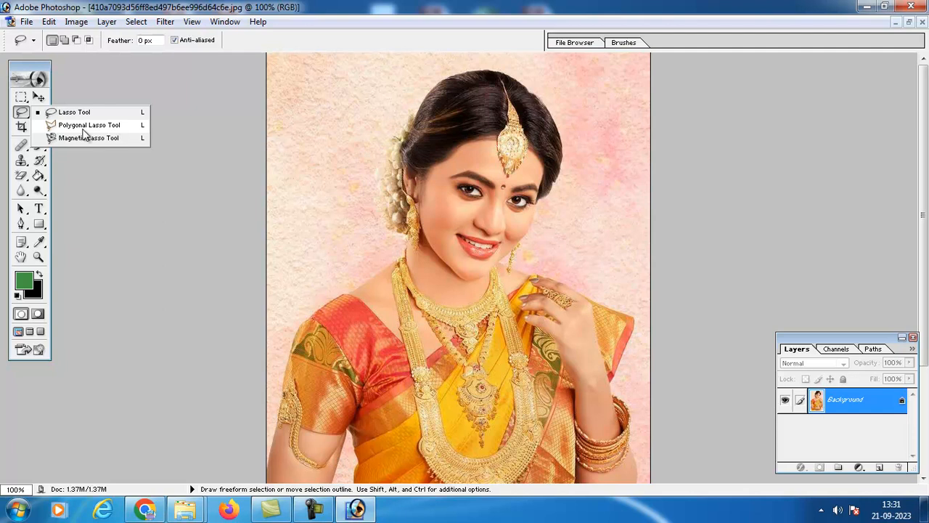
{"action": "left_click", "coordinate": [87, 126]}
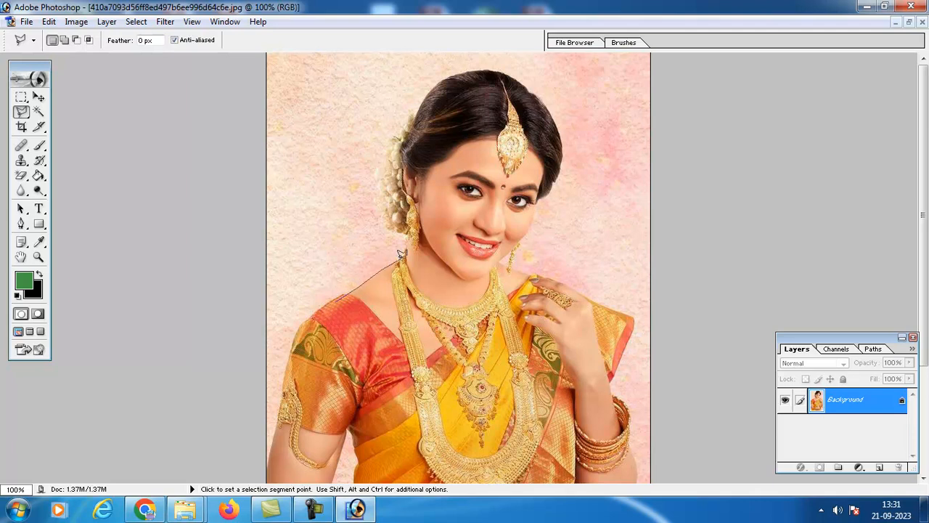
{"action": "left_click", "coordinate": [397, 254]}
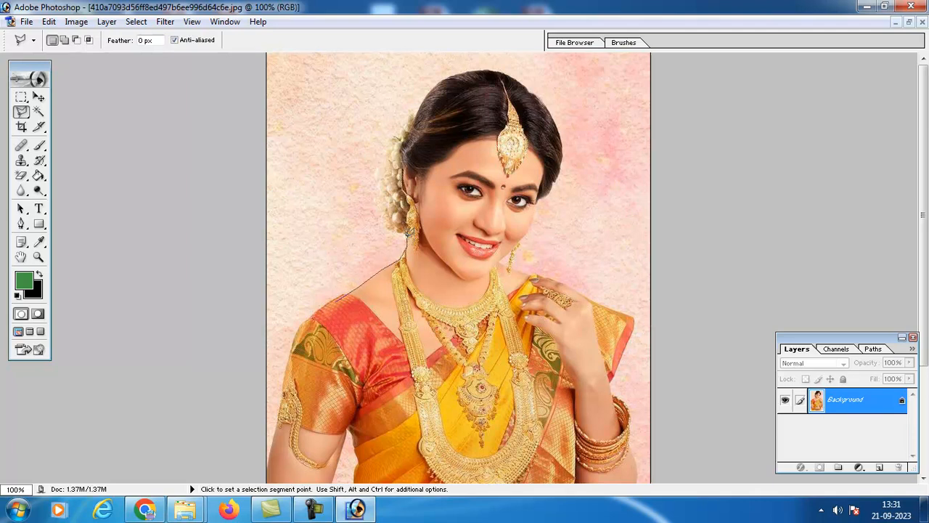
{"action": "left_click", "coordinate": [384, 219]}
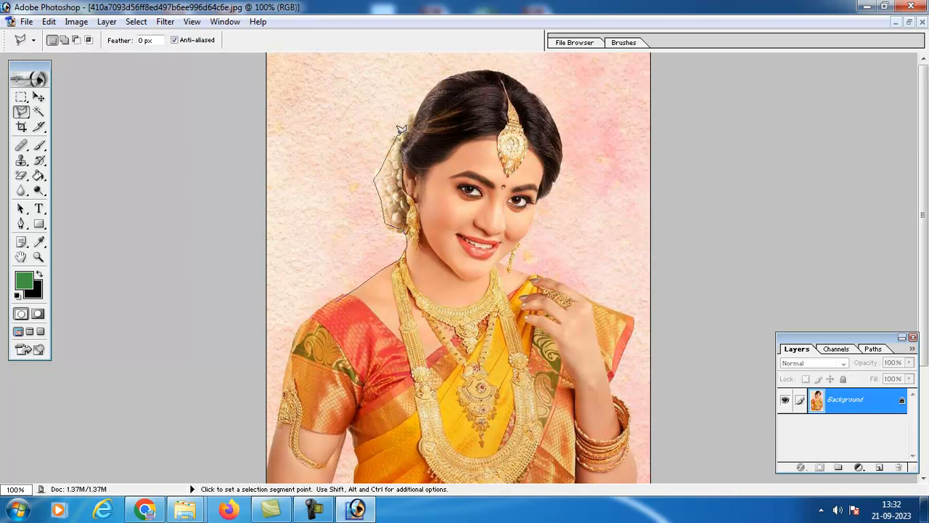
Extend the polygonal outline at 300% zoom from the hair flowers over the top of the head
{"action": "key", "text": "ctrl+plus"}
{"action": "key", "text": "ctrl+plus"}
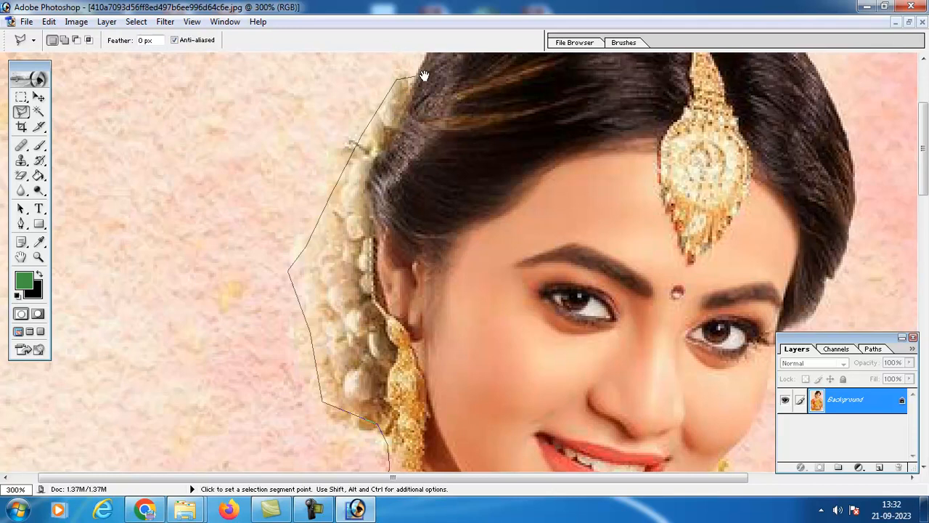
{"action": "left_click_drag", "start_coordinate": [436, 78], "coordinate": [418, 189]}
{"action": "left_click", "coordinate": [396, 178]}
{"action": "left_click", "coordinate": [466, 143]}
{"action": "left_click", "coordinate": [513, 119]}
{"action": "left_click", "coordinate": [587, 105]}
{"action": "left_click", "coordinate": [669, 114]}
{"action": "left_click", "coordinate": [717, 145]}
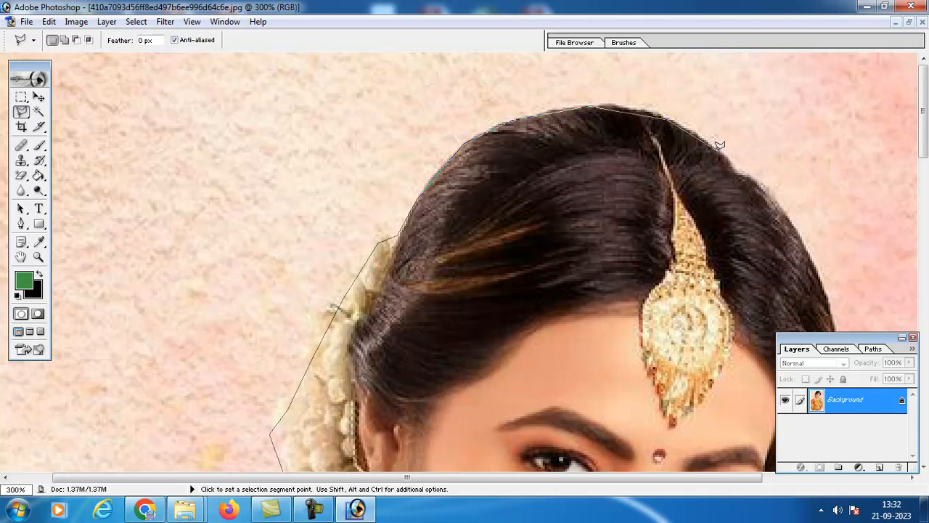
Trace the polygonal outline down the far side of the hair to where it meets the face beside the eye
{"action": "left_click", "coordinate": [771, 194]}
{"action": "left_click", "coordinate": [794, 223]}
{"action": "left_click_drag", "start_coordinate": [808, 257], "coordinate": [601, 134]}
{"action": "left_click", "coordinate": [645, 159]}
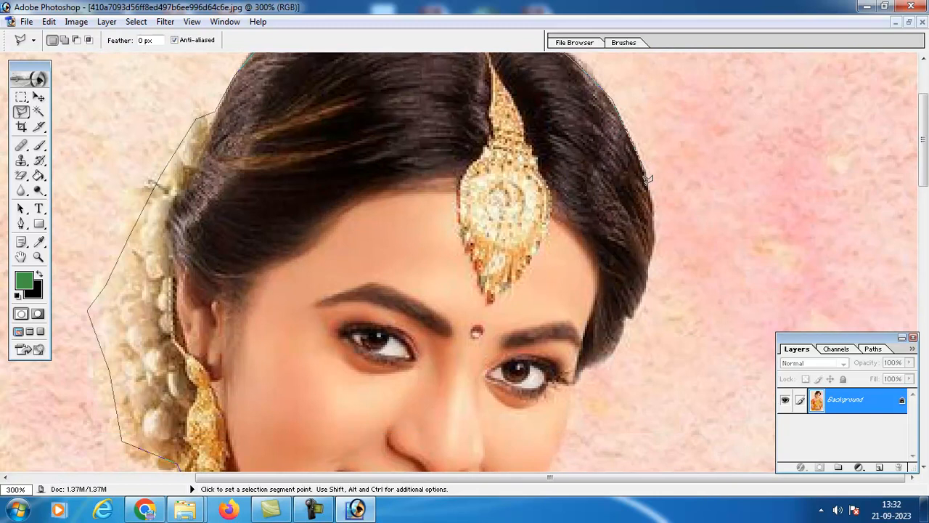
{"action": "left_click", "coordinate": [656, 220]}
{"action": "left_click", "coordinate": [648, 270]}
{"action": "left_click", "coordinate": [636, 314]}
{"action": "left_click", "coordinate": [623, 339]}
{"action": "left_click", "coordinate": [603, 359]}
{"action": "left_click", "coordinate": [581, 370]}
Continue the polygonal outline along the cheek and earring, over the raised hand, to the outer corner of the saree
{"action": "scroll", "coordinate": [573, 425], "scroll_direction": "down", "scroll_amount": 5}
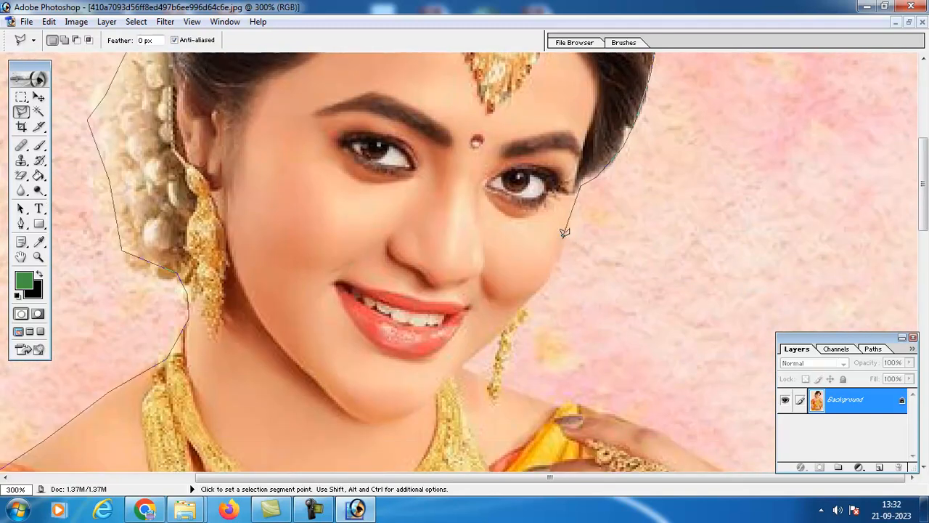
{"action": "left_click", "coordinate": [559, 268]}
{"action": "left_click", "coordinate": [540, 285]}
{"action": "left_click", "coordinate": [503, 386]}
{"action": "scroll", "coordinate": [545, 373], "scroll_direction": "down", "scroll_amount": 5}
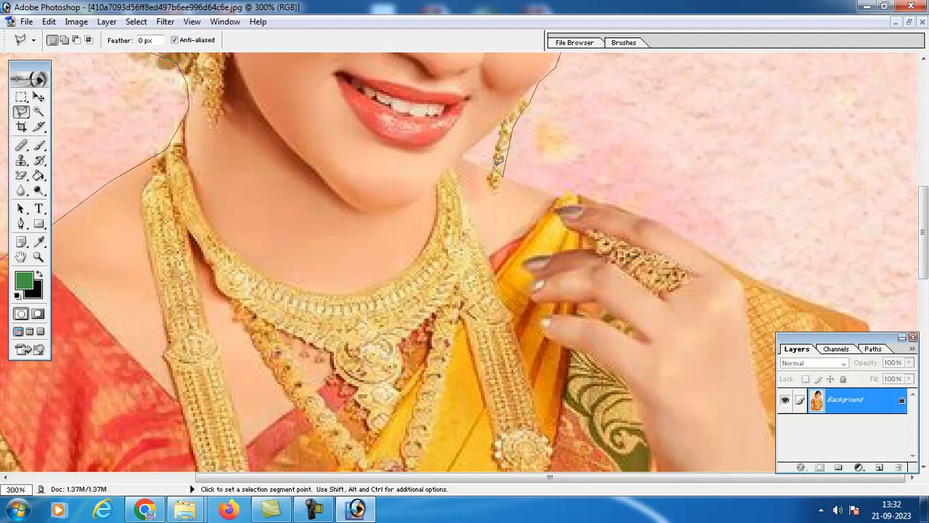
{"action": "left_click", "coordinate": [636, 210]}
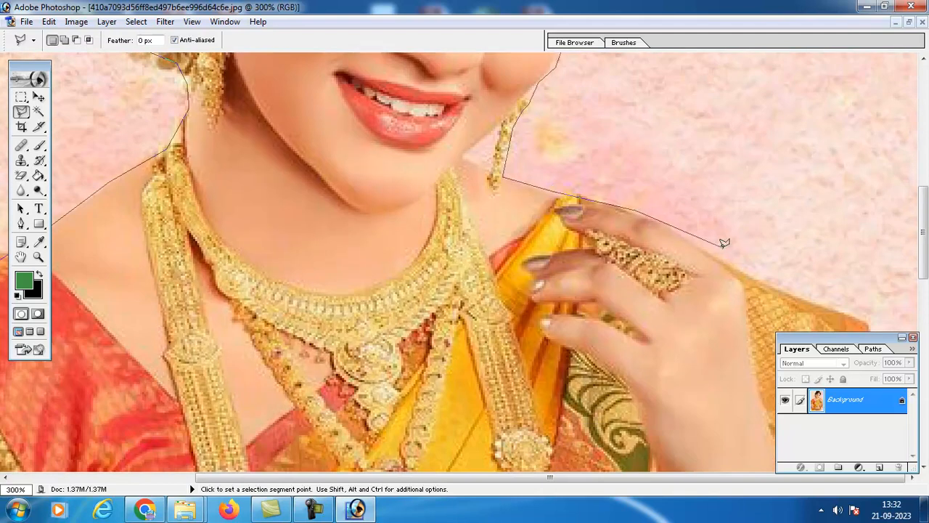
{"action": "left_click_drag", "start_coordinate": [785, 284], "coordinate": [786, 162]}
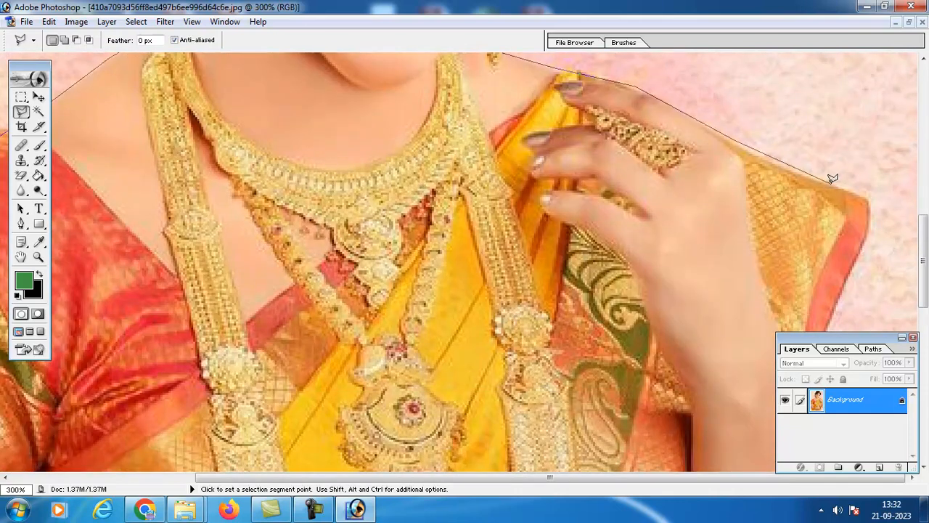
{"action": "left_click", "coordinate": [869, 213]}
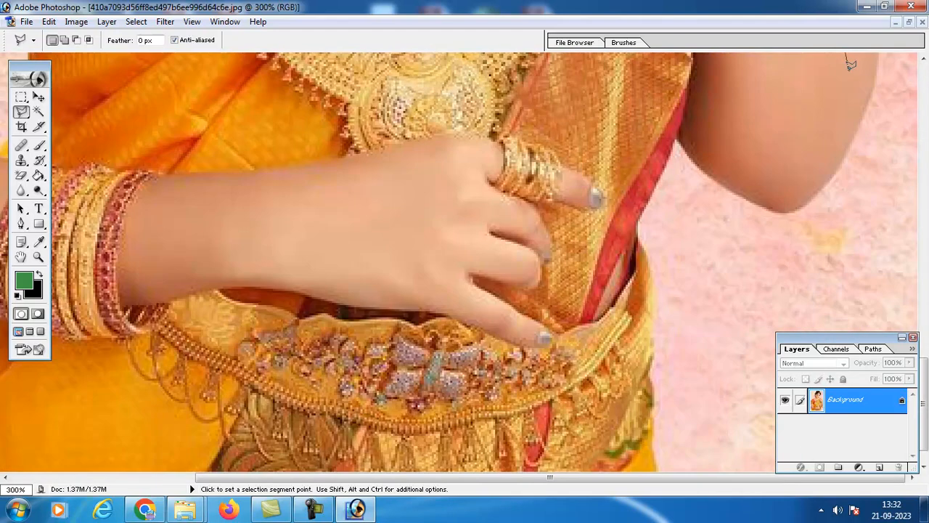
Trace the polygonal outline from the saree edge around the outer side of the bangles on the raised arm
{"action": "left_click_drag", "start_coordinate": [820, 84], "coordinate": [711, 345]}
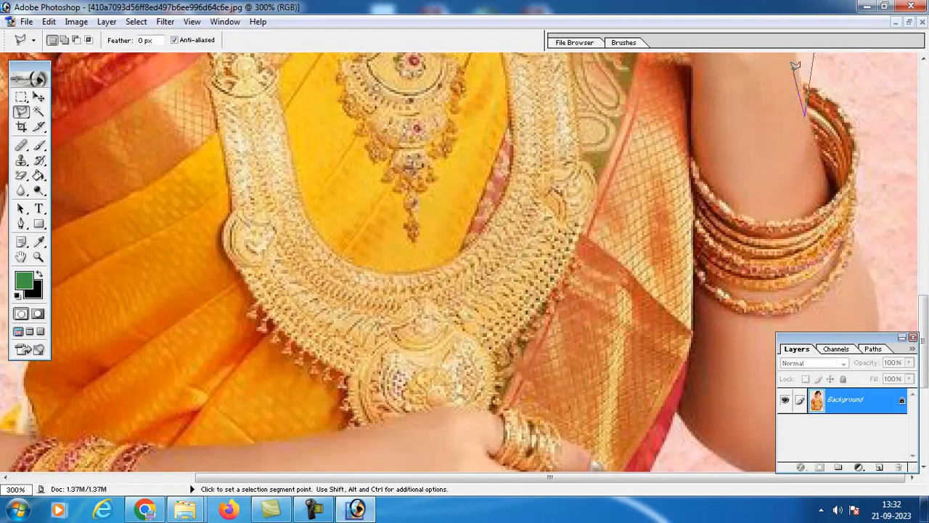
{"action": "left_click", "coordinate": [808, 90]}
{"action": "left_click", "coordinate": [825, 95]}
{"action": "left_click", "coordinate": [853, 126]}
{"action": "left_click", "coordinate": [857, 175]}
{"action": "left_click", "coordinate": [855, 225]}
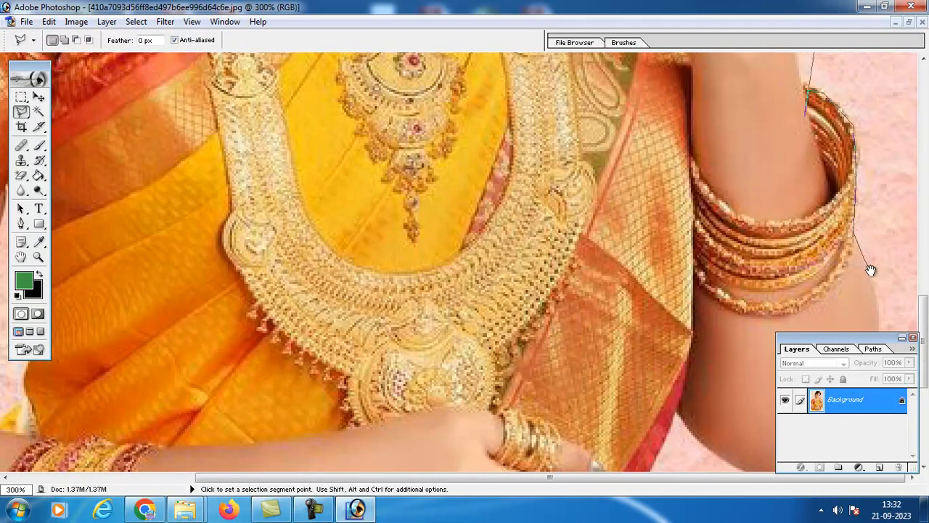
Continue the polygonal outline from the bangles around the elbow and back up to where the arm meets the saree
{"action": "scroll", "coordinate": [875, 276], "scroll_direction": "down", "scroll_amount": 4}
{"action": "left_click", "coordinate": [879, 169]}
{"action": "left_click", "coordinate": [869, 238]}
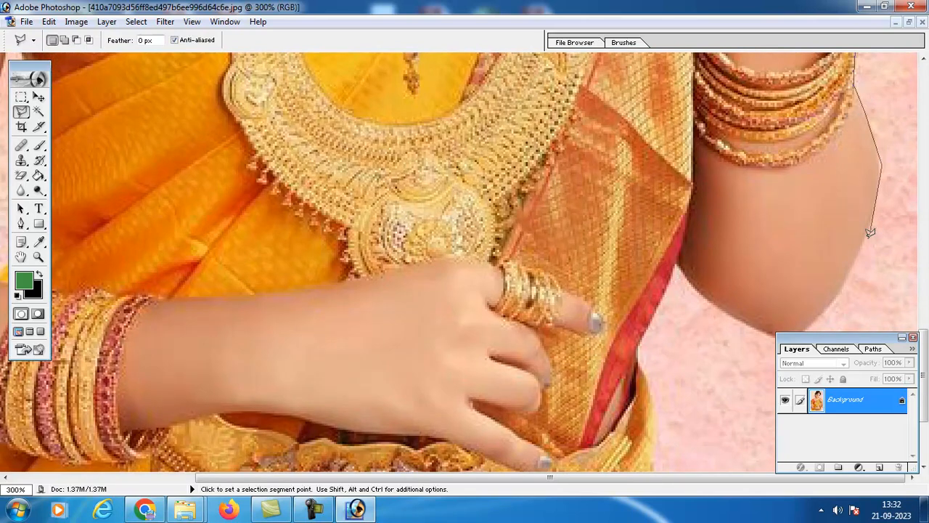
{"action": "left_click", "coordinate": [830, 308]}
{"action": "left_click", "coordinate": [721, 312]}
{"action": "left_click", "coordinate": [679, 264]}
Continue the polygonal outline down the saree's outer edge, past the waist belt, to the bottom edge of the portrait
{"action": "left_click", "coordinate": [652, 329]}
{"action": "left_click", "coordinate": [649, 376]}
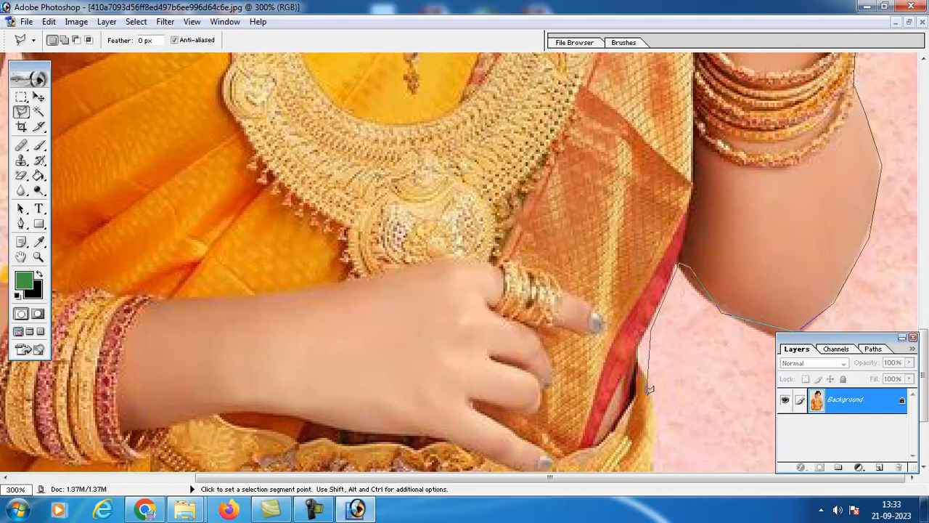
{"action": "left_click_drag", "start_coordinate": [662, 424], "coordinate": [700, 275]}
{"action": "left_click", "coordinate": [685, 359]}
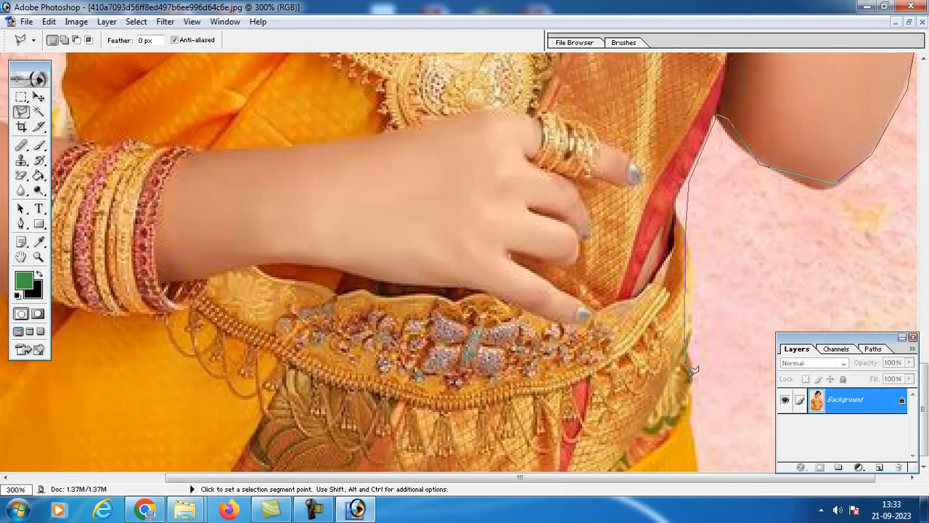
{"action": "left_click", "coordinate": [704, 468]}
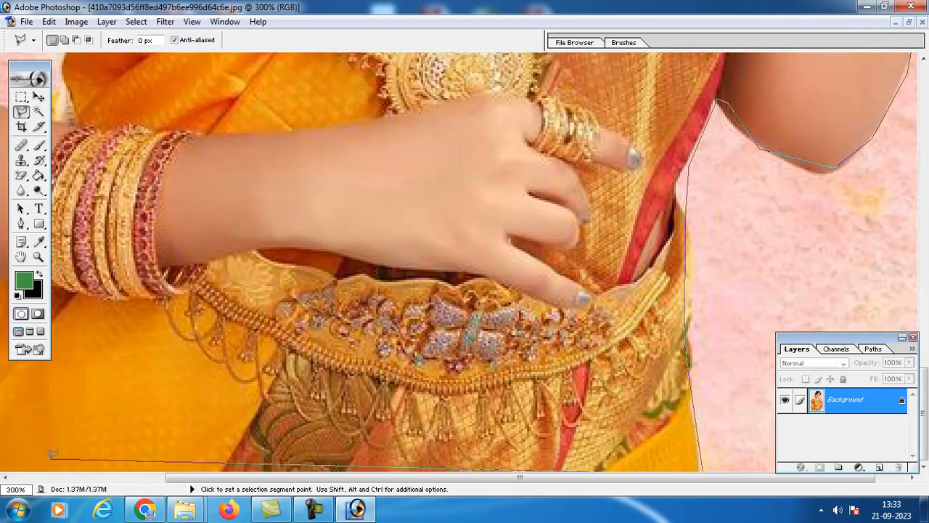
Trace the polygonal outline across the bottom of the saree and up its other edge to the underside of the forearm
{"action": "left_click_drag", "start_coordinate": [51, 447], "coordinate": [254, 424]}
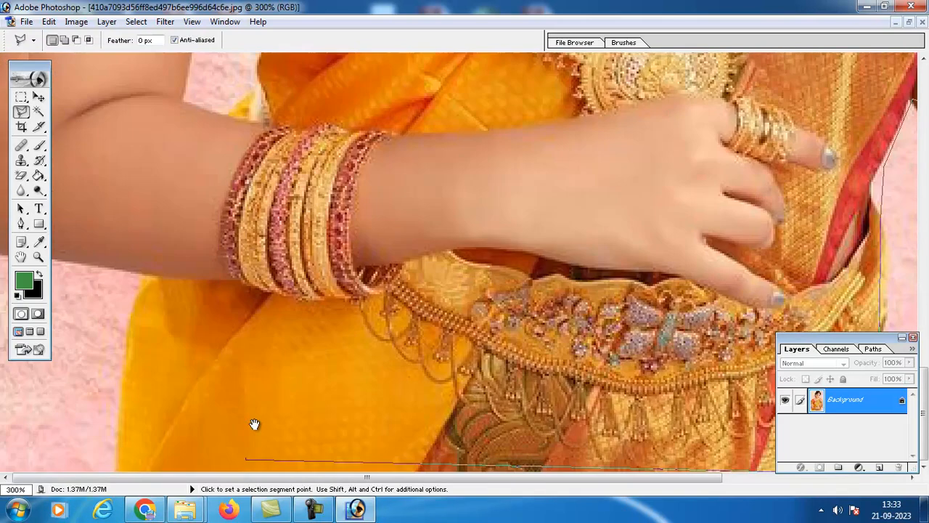
{"action": "left_click", "coordinate": [119, 459]}
{"action": "left_click", "coordinate": [134, 331]}
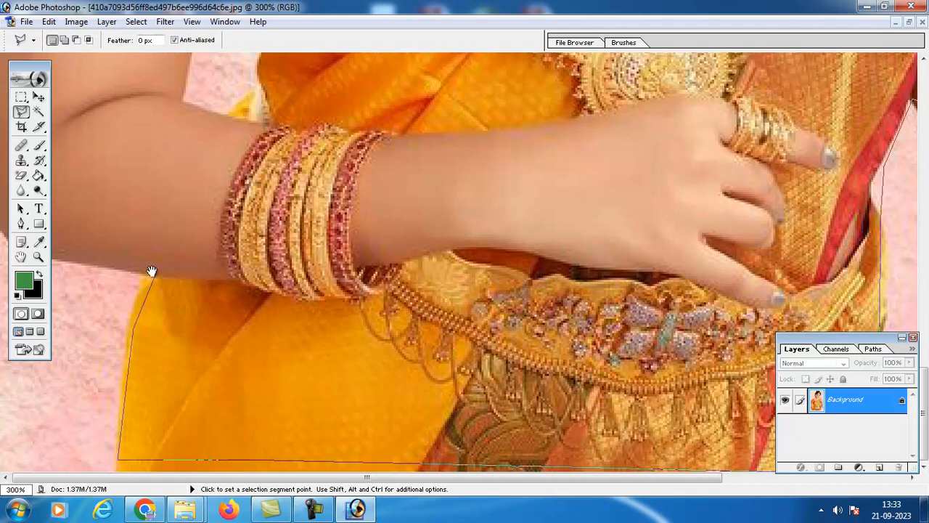
{"action": "left_click", "coordinate": [155, 272]}
{"action": "scroll", "coordinate": [171, 261], "scroll_direction": "up", "scroll_amount": 2}
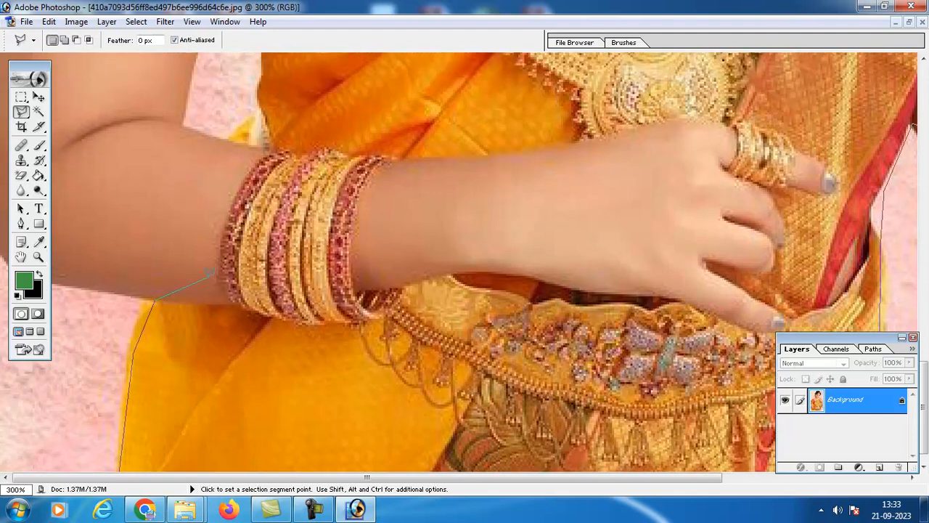
Trace around the lowered elbow, up the arm and over the shoulder to the neck, closing the polygonal selection
{"action": "left_click", "coordinate": [208, 278], "text": "alt"}
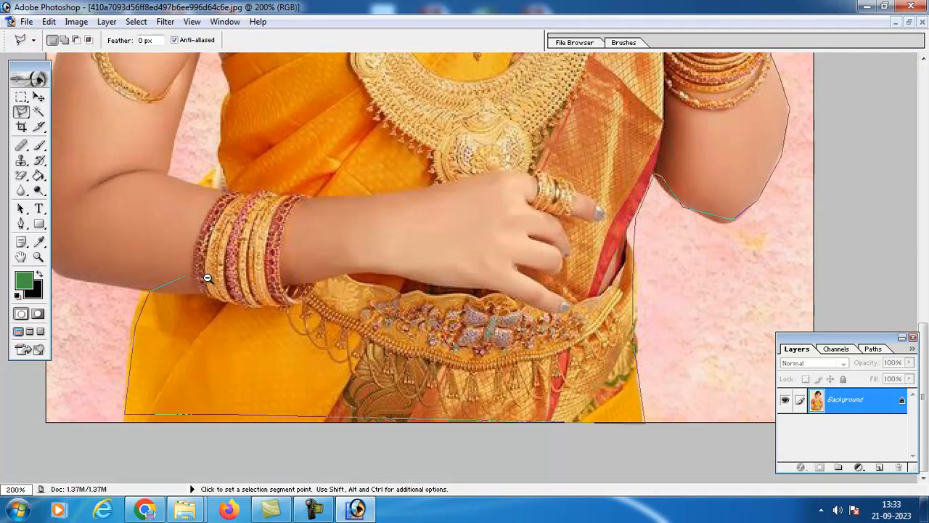
{"action": "left_click", "coordinate": [207, 278], "text": "alt"}
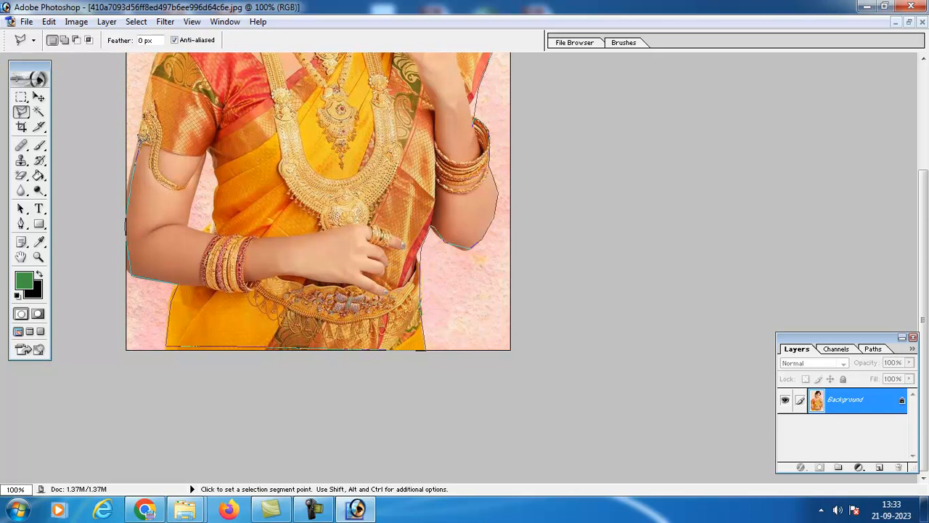
{"action": "scroll", "coordinate": [145, 116], "scroll_direction": "up", "scroll_amount": 4}
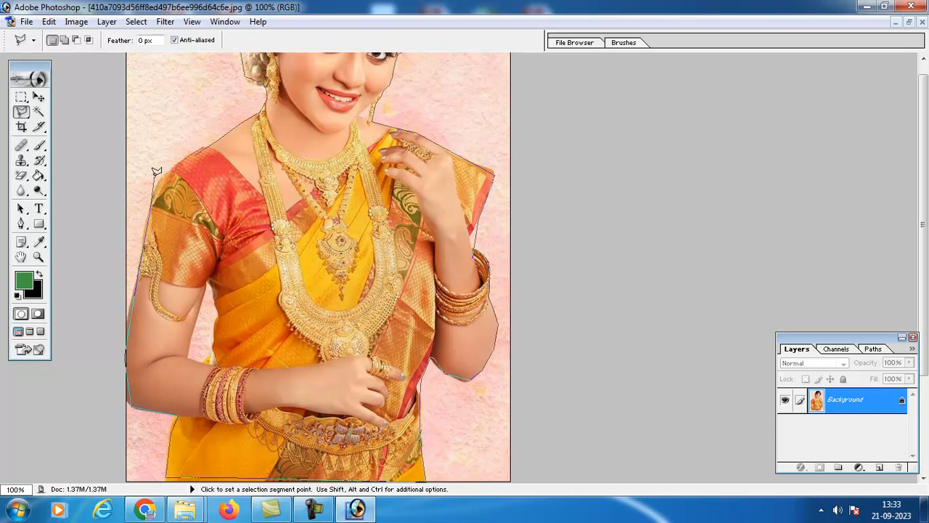
{"action": "left_click", "coordinate": [161, 178]}
{"action": "left_click", "coordinate": [189, 155]}
{"action": "left_click", "coordinate": [263, 105]}
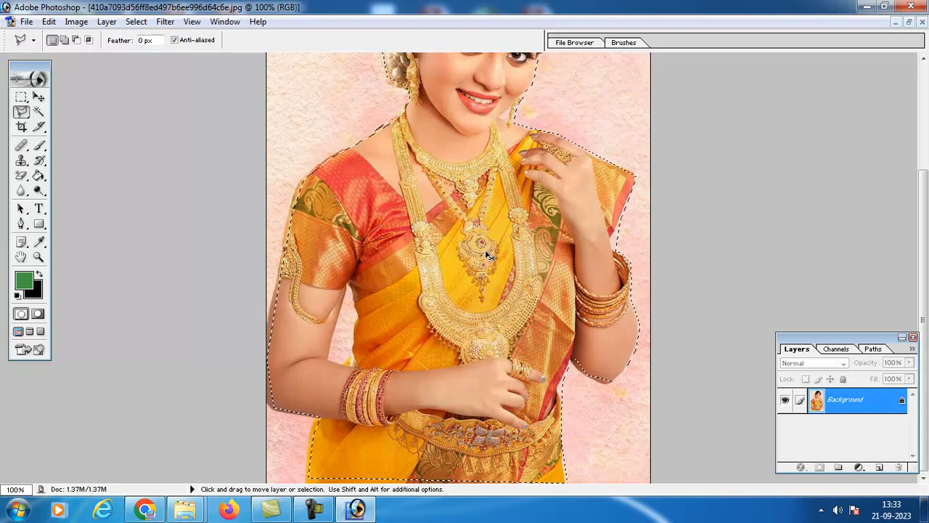
Nudge the selected woman slightly upward and copy the selection
{"action": "left_click_drag", "start_coordinate": [486, 255], "coordinate": [483, 250]}
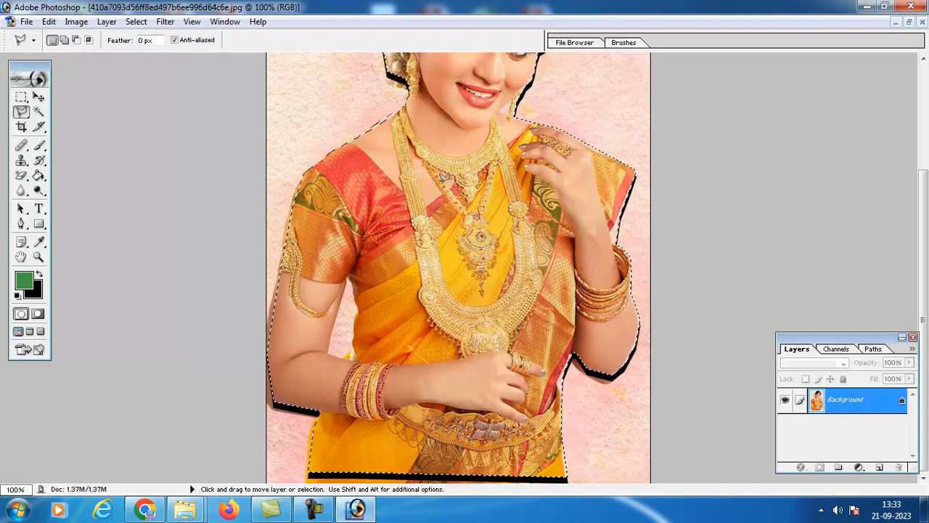
{"action": "left_click", "coordinate": [50, 21]}
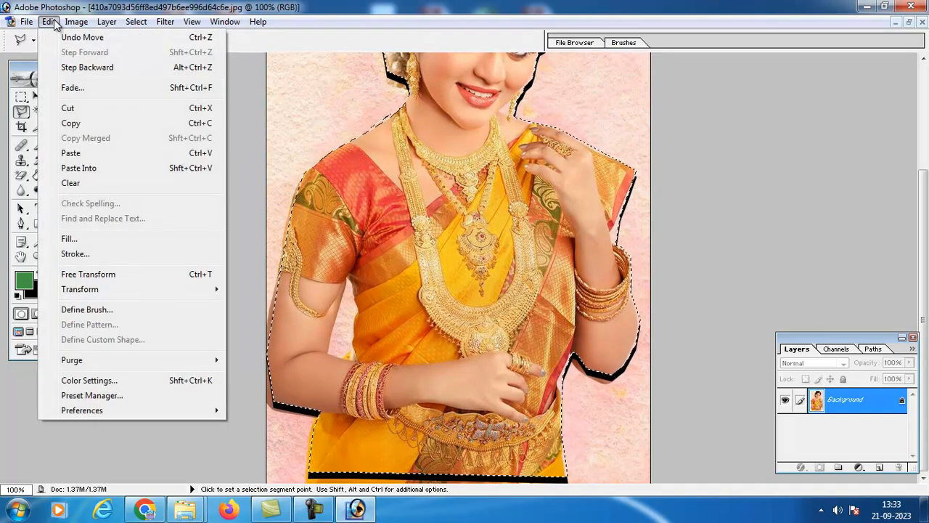
{"action": "left_click", "coordinate": [88, 121]}
Switch to the DM 069 copy.jpg document and paste the copied woman into it
{"action": "left_click", "coordinate": [224, 23]}
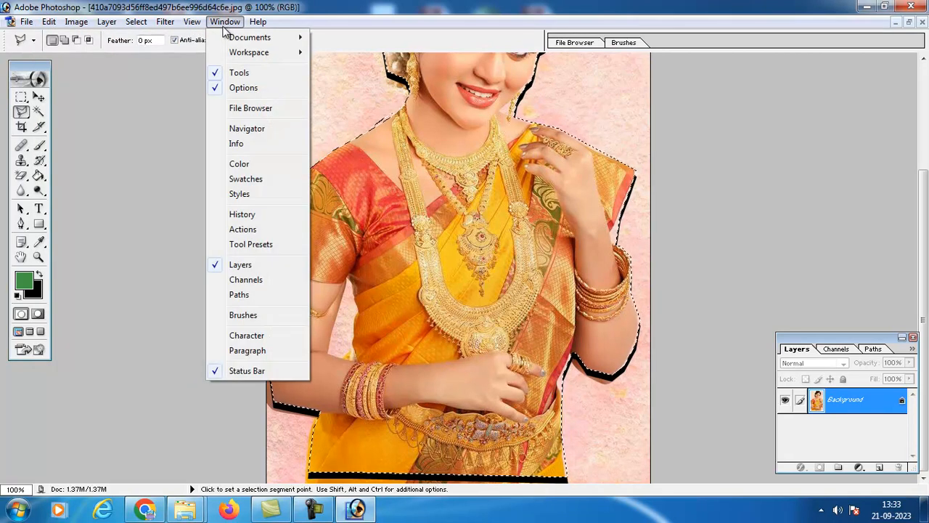
{"action": "mouse_move", "coordinate": [244, 40]}
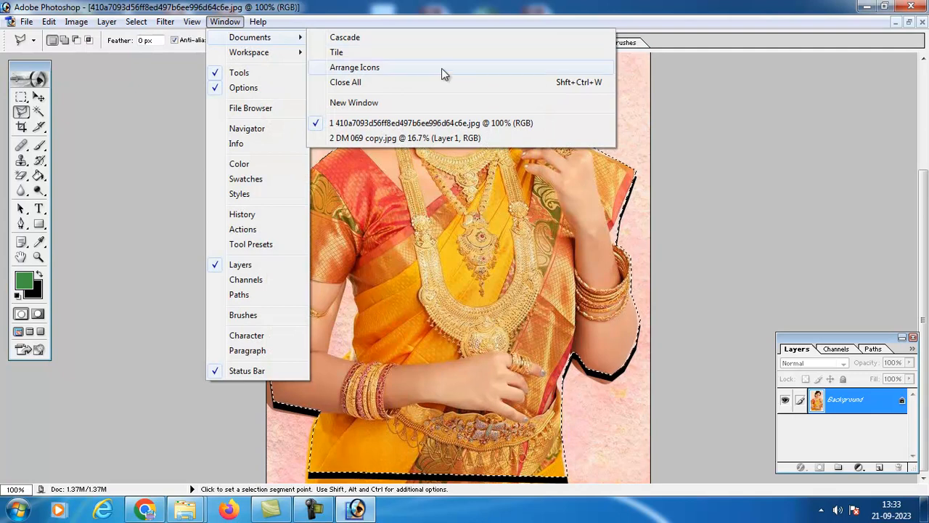
{"action": "left_click", "coordinate": [432, 138]}
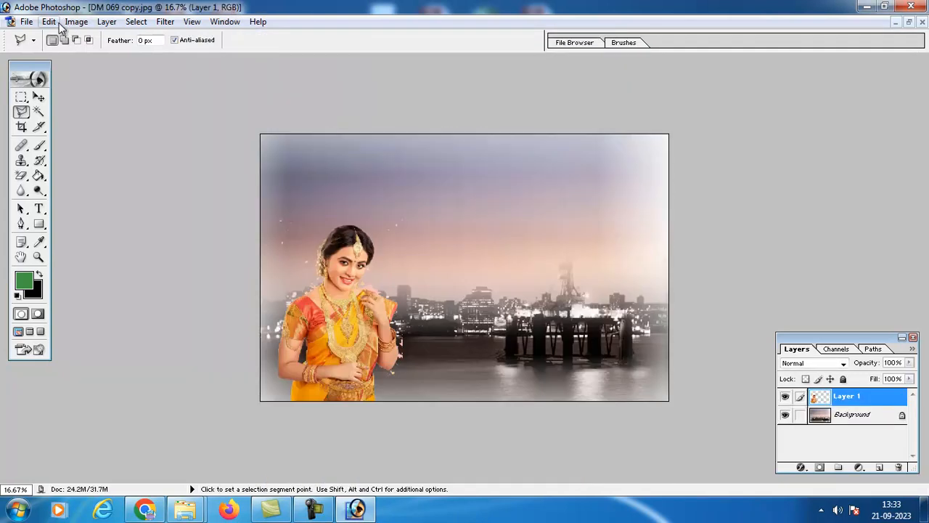
{"action": "left_click", "coordinate": [50, 22]}
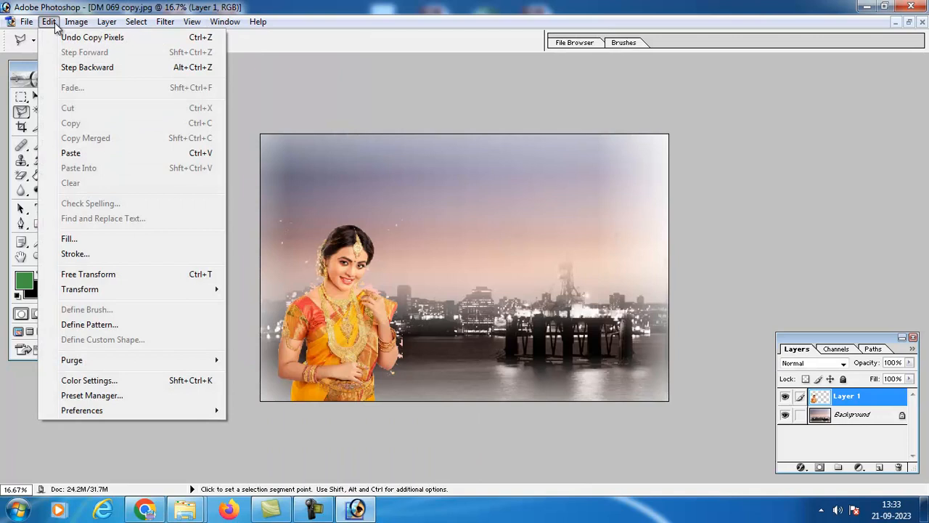
{"action": "left_click", "coordinate": [93, 154]}
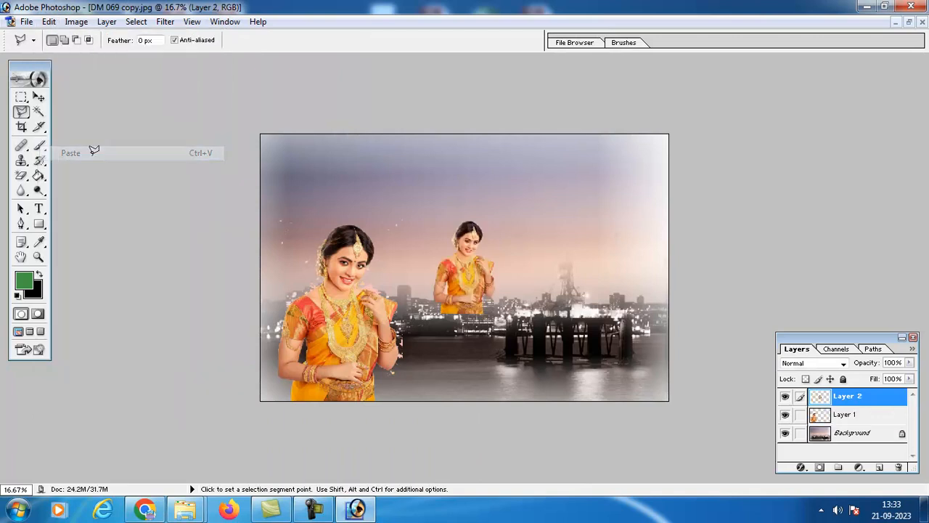
Enlarge the pasted cutout to 206.9% width and 193.1% height so it reaches the bottom of the background
{"action": "left_click", "coordinate": [38, 97]}
{"action": "left_click_drag", "start_coordinate": [495, 315], "coordinate": [561, 400]}
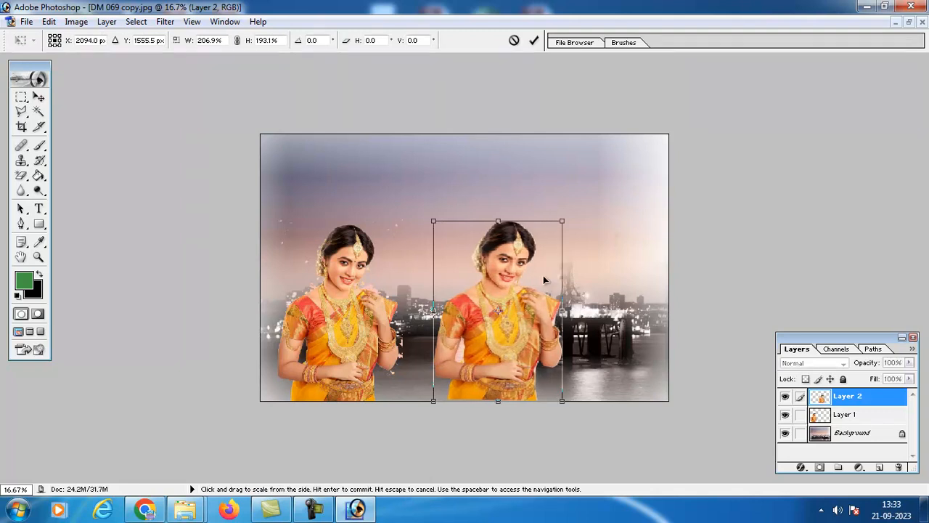
{"action": "key", "text": "Return"}
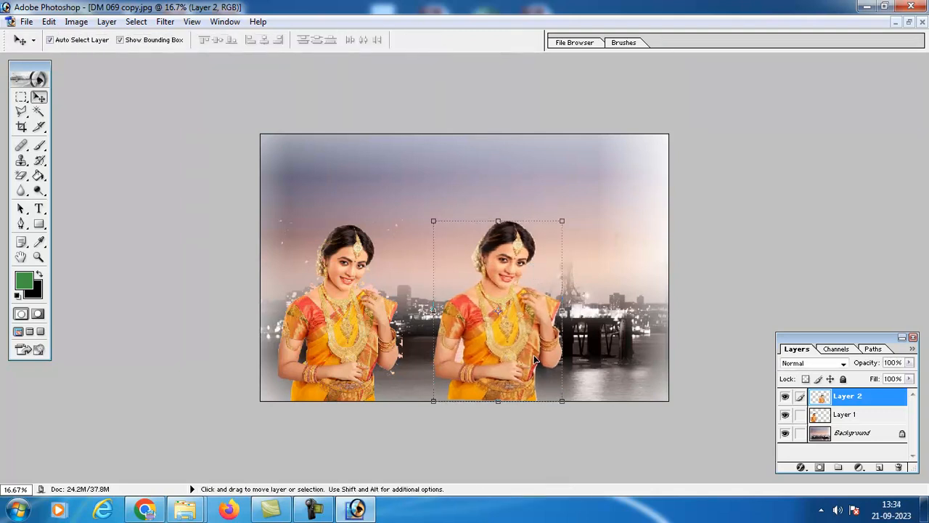
Outline the leftover pink patch between the lowered arm and the waist with the Polygonal Lasso, delete it and deselect
{"action": "key", "text": "ctrl+plus"}
{"action": "key", "text": "ctrl+plus"}
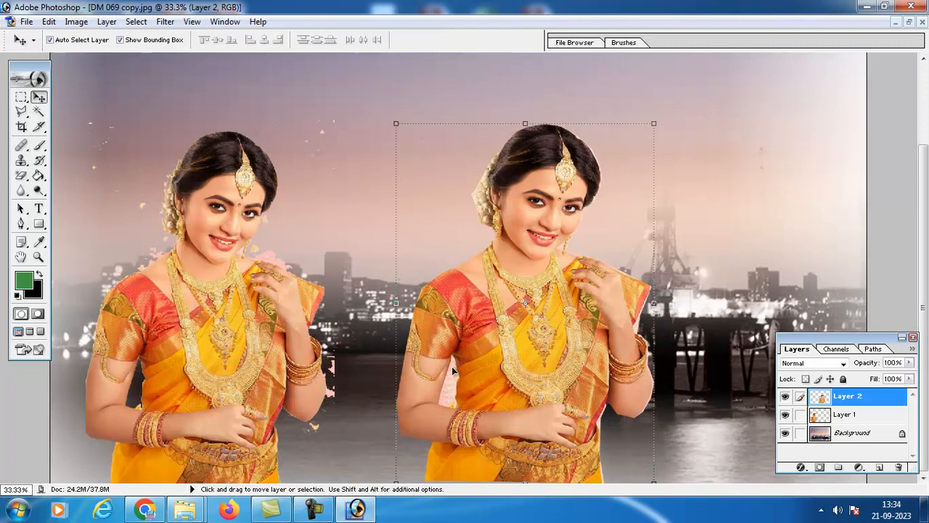
{"action": "left_click", "coordinate": [21, 111]}
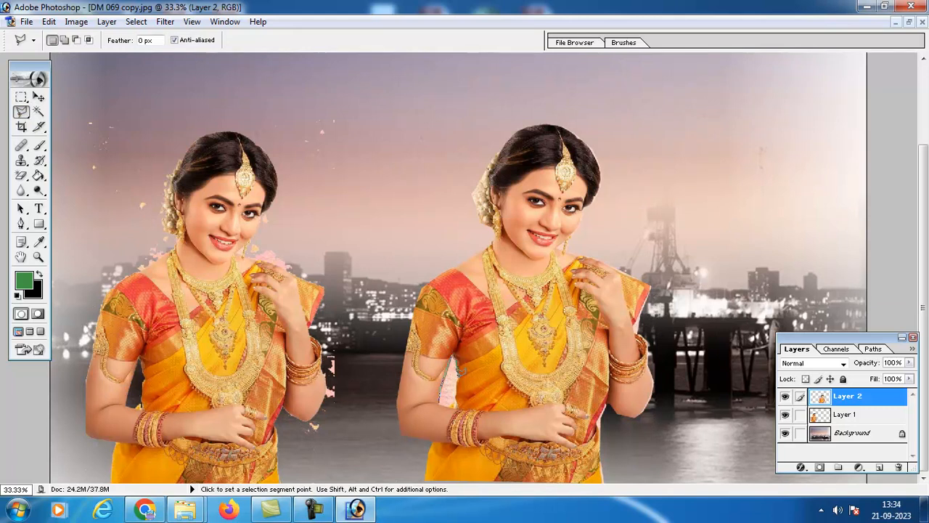
{"action": "left_click", "coordinate": [445, 397]}
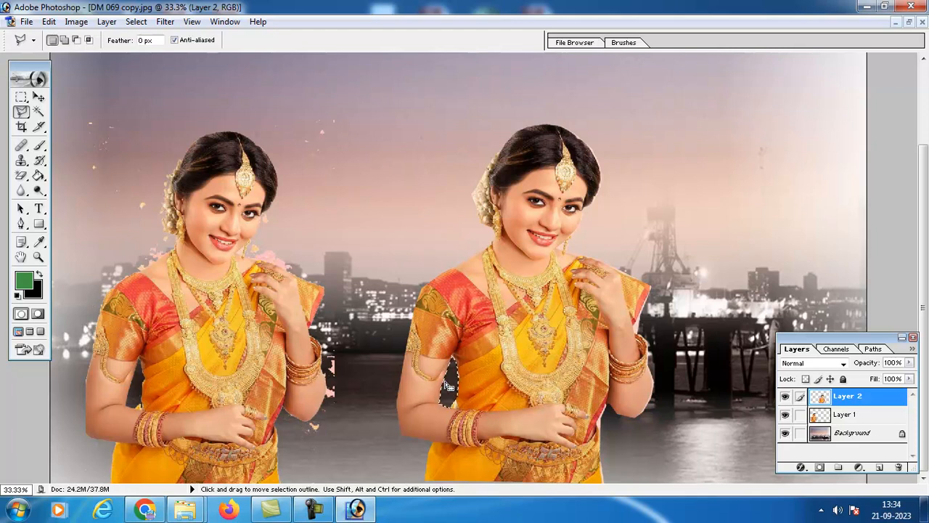
{"action": "key", "text": "Delete"}
{"action": "key", "text": "ctrl+d"}
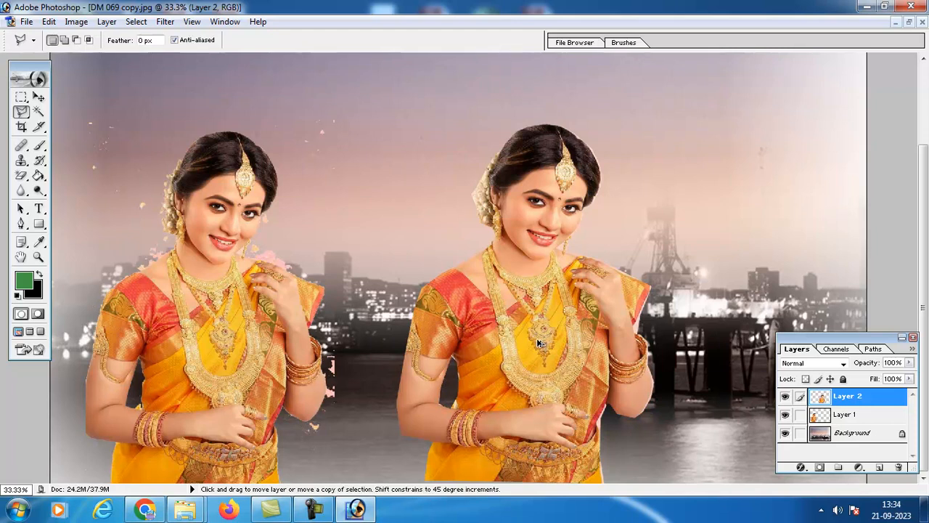
Scale the Magic Eraser cutout to 82.5% width and 77.2% height, and move the new cutout closer to it
{"action": "key", "text": "ctrl+minus"}
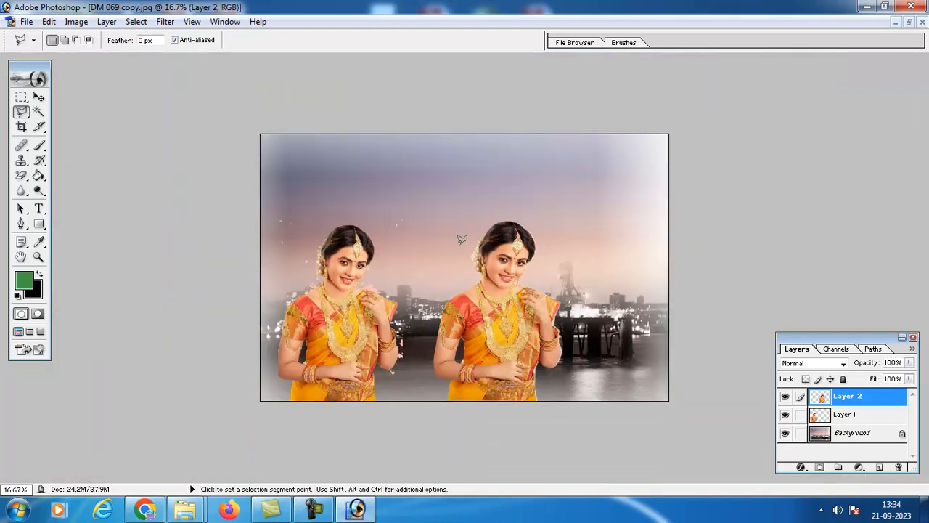
{"action": "left_click", "coordinate": [40, 98]}
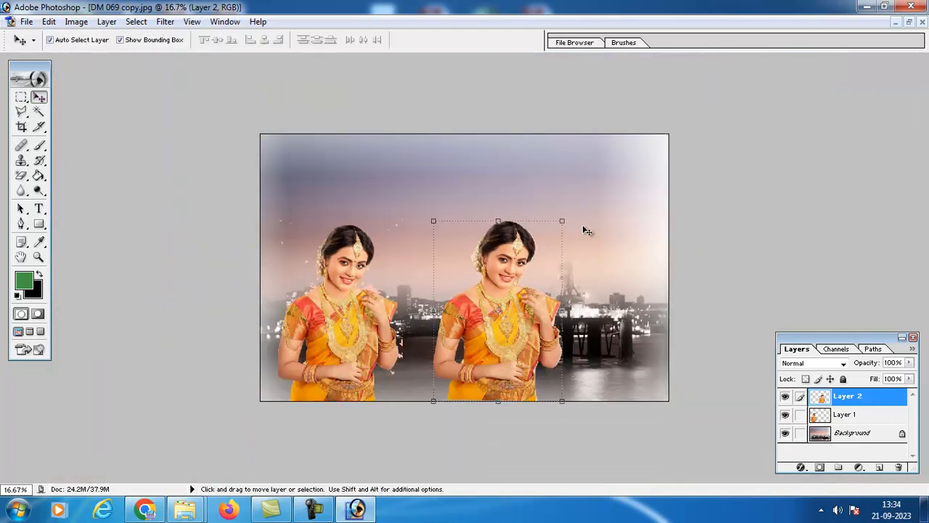
{"action": "left_click", "coordinate": [367, 272]}
{"action": "left_click_drag", "start_coordinate": [408, 216], "coordinate": [381, 260]}
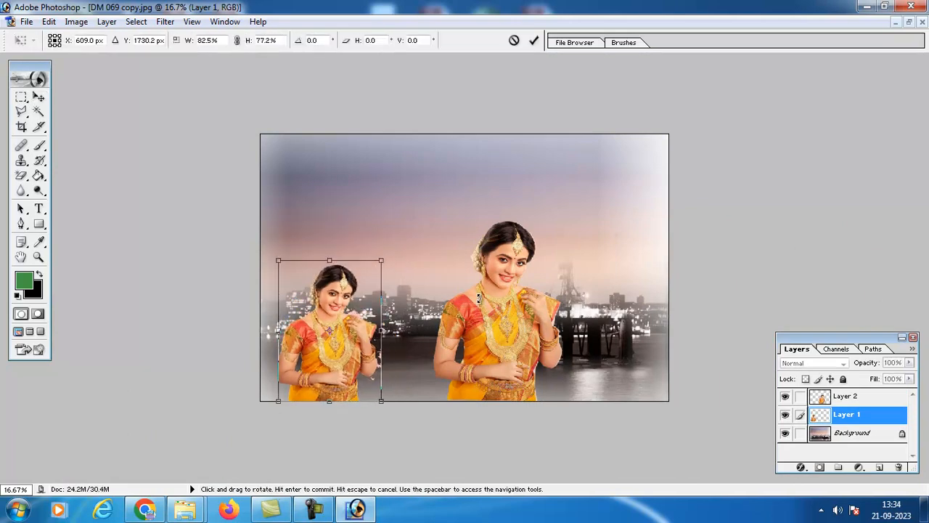
{"action": "key", "text": "Return"}
{"action": "left_click_drag", "start_coordinate": [504, 307], "coordinate": [460, 309]}
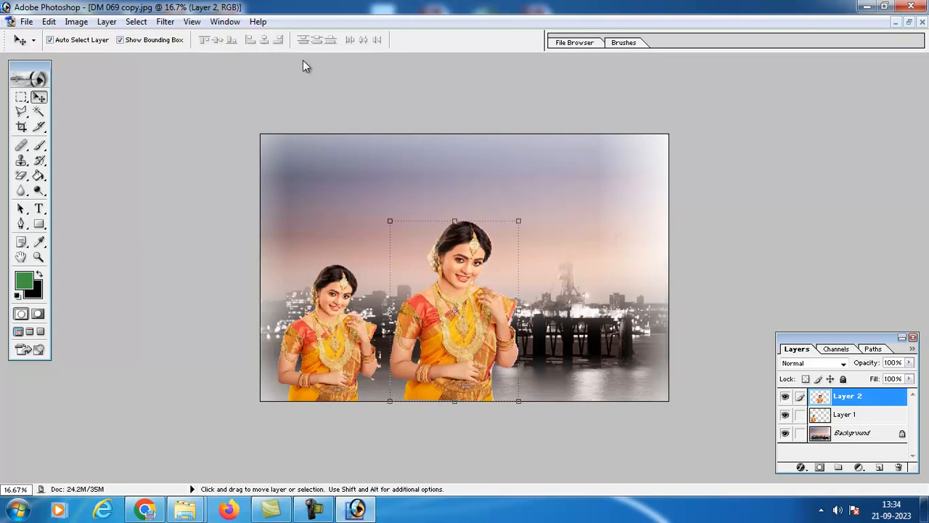
Return to the original portrait document and feather the woman's selection by 10 pixels
{"action": "left_click", "coordinate": [225, 22]}
{"action": "mouse_move", "coordinate": [263, 39]}
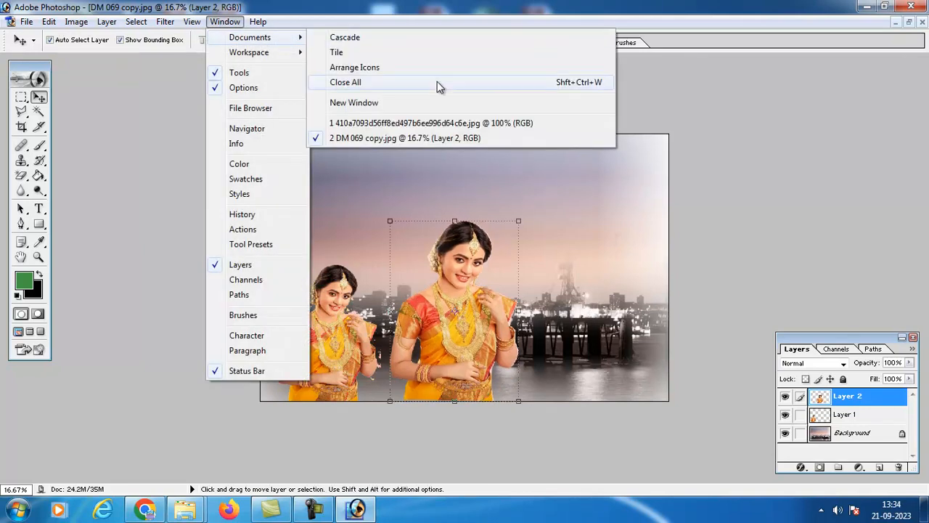
{"action": "left_click", "coordinate": [452, 124]}
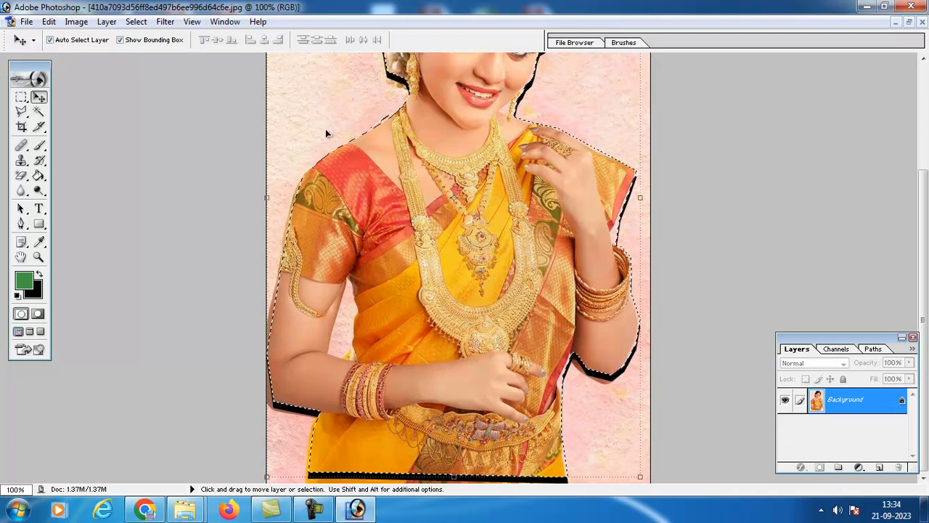
{"action": "left_click", "coordinate": [136, 22]}
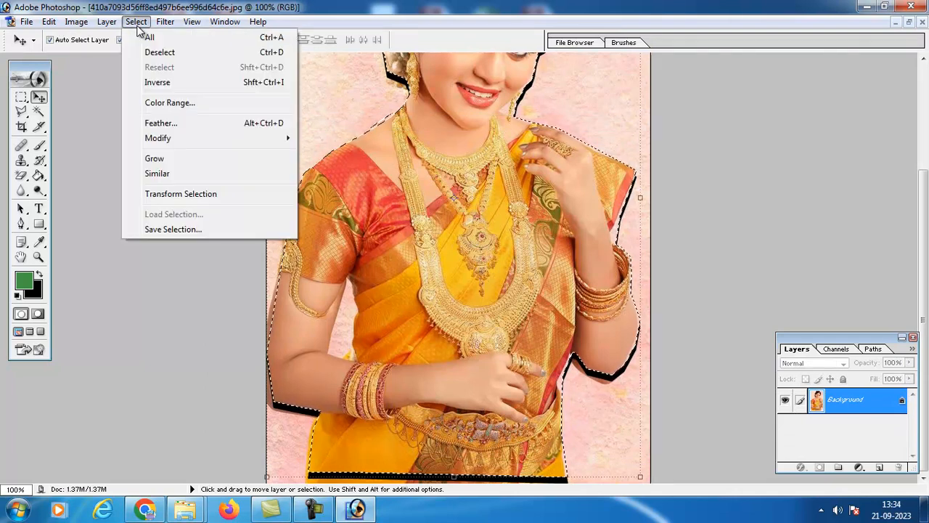
{"action": "left_click", "coordinate": [197, 124]}
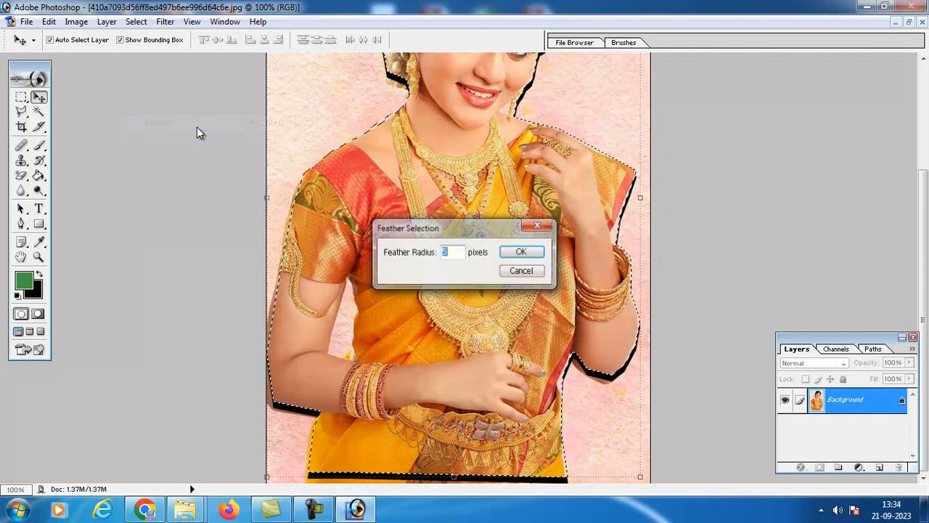
{"action": "type", "text": "1"}
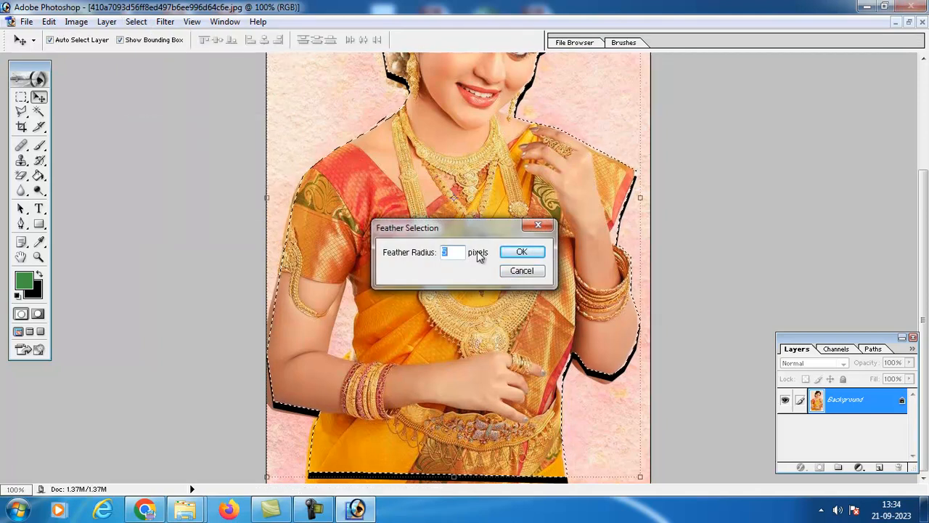
{"action": "type", "text": "0"}
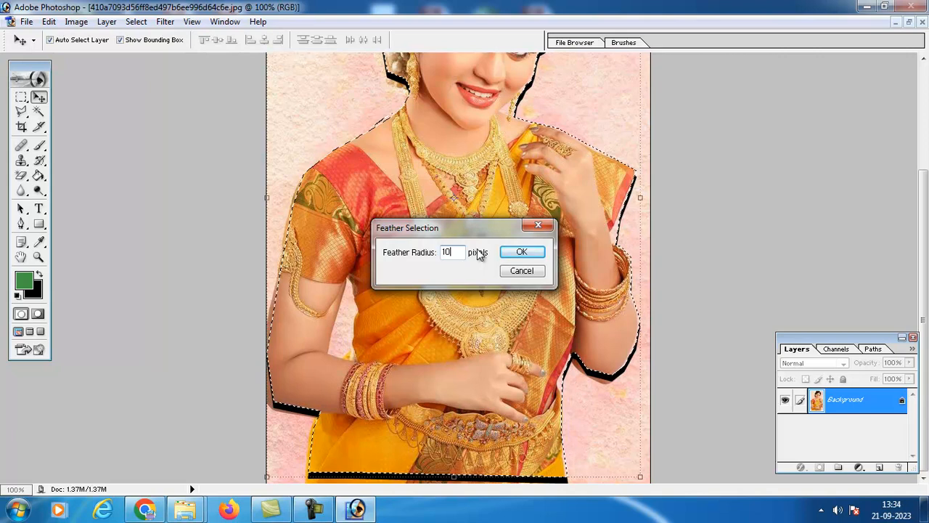
{"action": "left_click", "coordinate": [518, 253]}
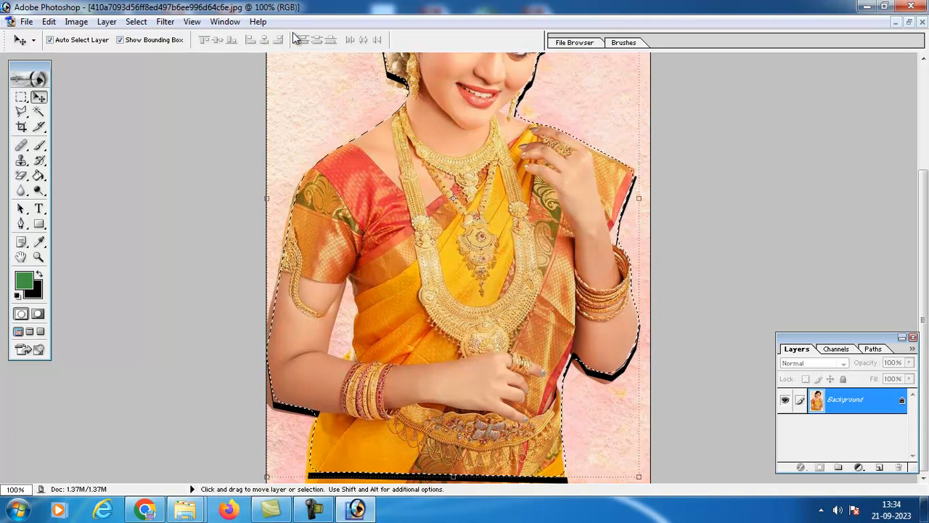
Paste the feathered cutout into DM 069 copy.jpg, place it beside the larger cutout, and enlarge it to 193.1% width and 203.1% height
{"action": "left_click", "coordinate": [225, 22]}
{"action": "mouse_move", "coordinate": [254, 37]}
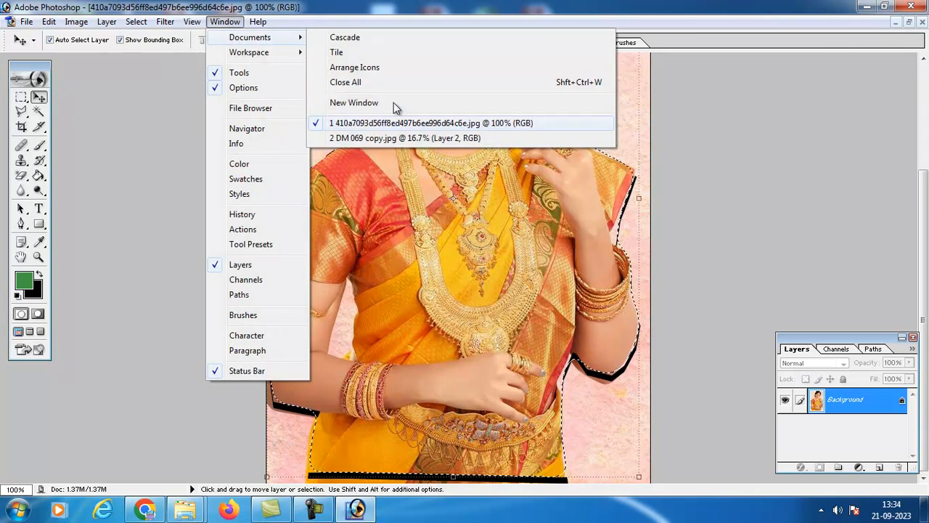
{"action": "left_click", "coordinate": [436, 138]}
{"action": "key", "text": "ctrl+v"}
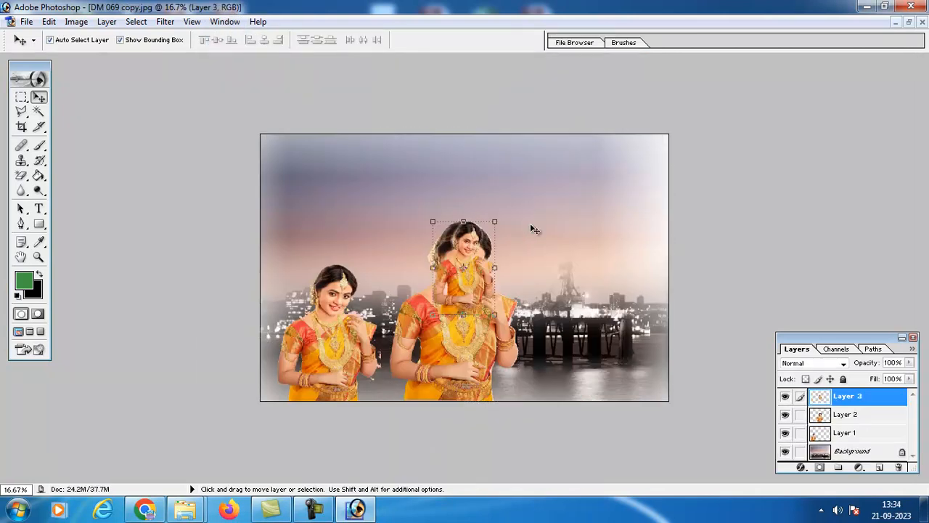
{"action": "left_click_drag", "start_coordinate": [469, 250], "coordinate": [558, 241]}
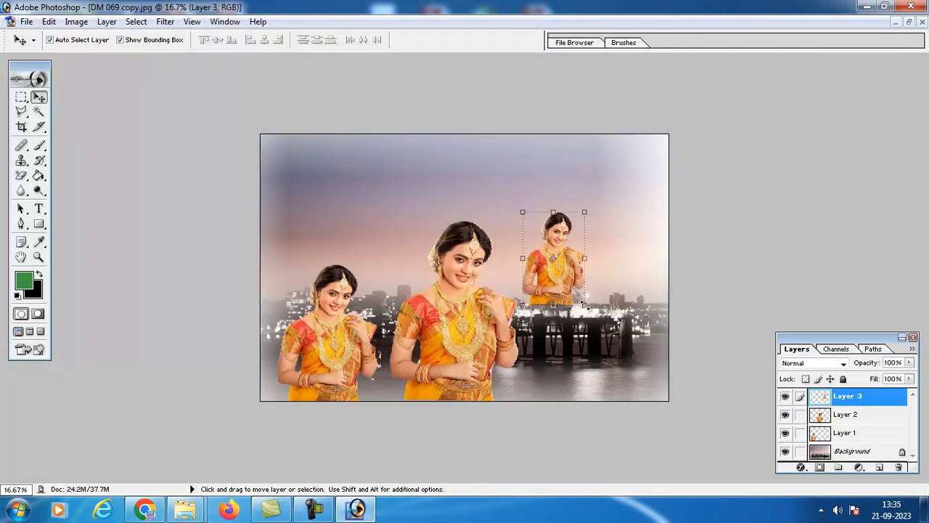
{"action": "left_click_drag", "start_coordinate": [585, 306], "coordinate": [643, 400]}
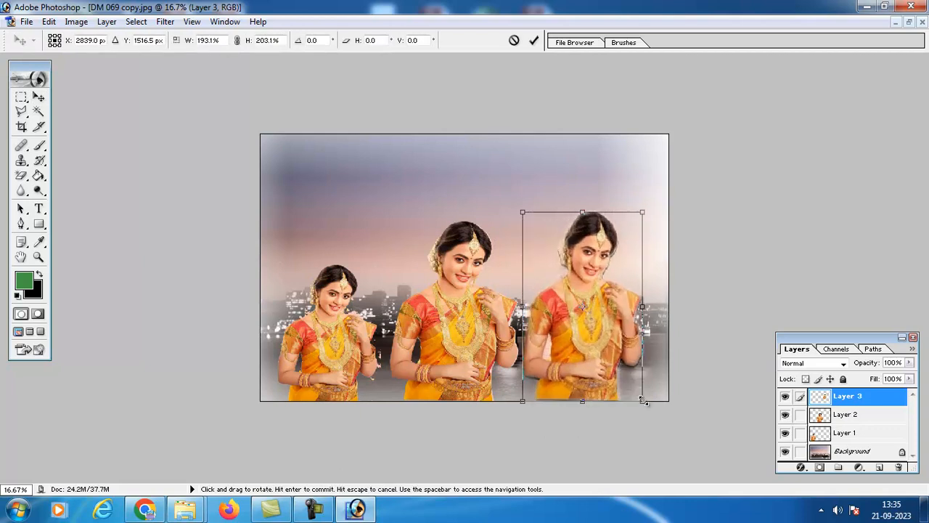
{"action": "key", "text": "Return"}
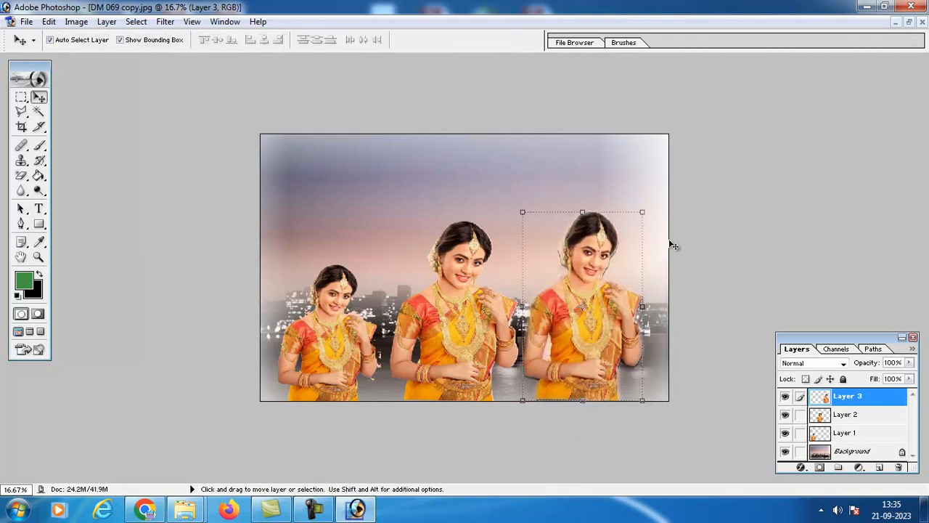
Turn off the bounding box, inspect the feathered cutout's edges, and shift it slightly down toward the background's lower edge
{"action": "left_click", "coordinate": [143, 39]}
{"action": "left_click", "coordinate": [608, 246], "text": "ctrl"}
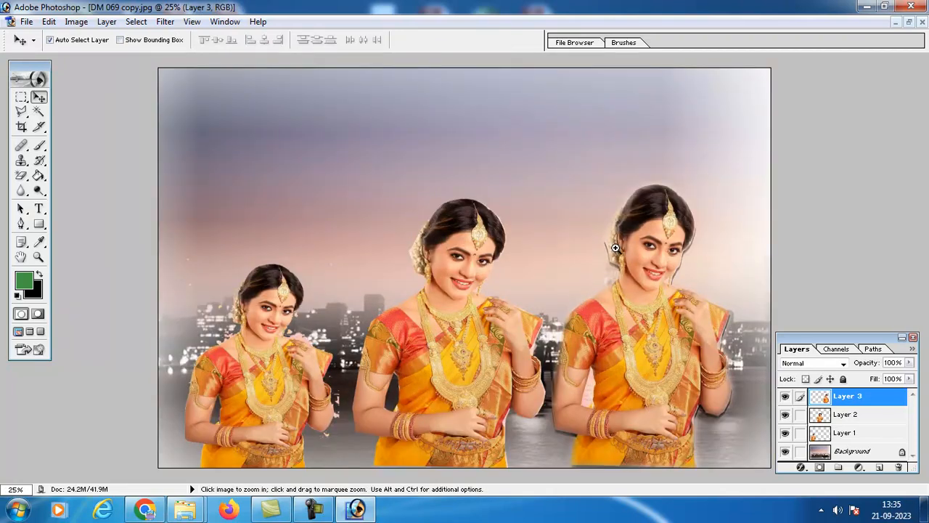
{"action": "left_click", "coordinate": [614, 247], "text": "ctrl"}
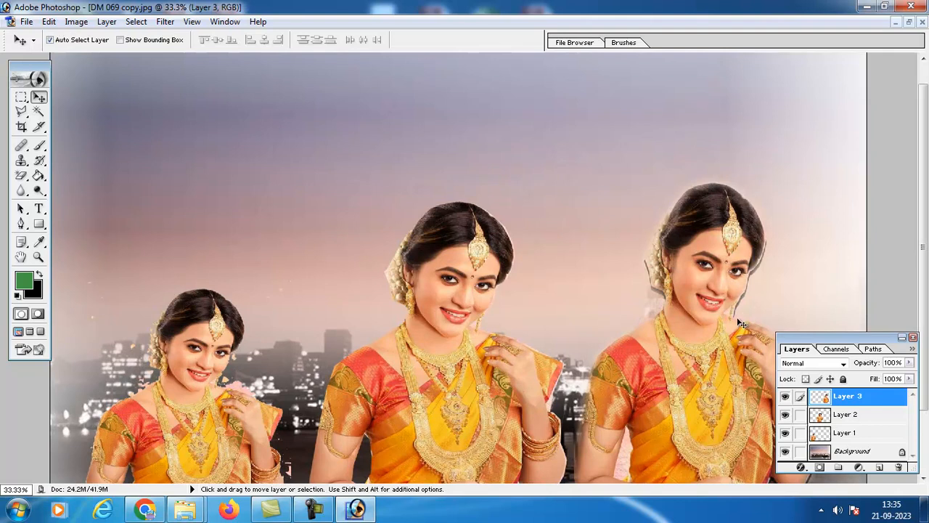
{"action": "left_click", "coordinate": [684, 339], "text": "alt"}
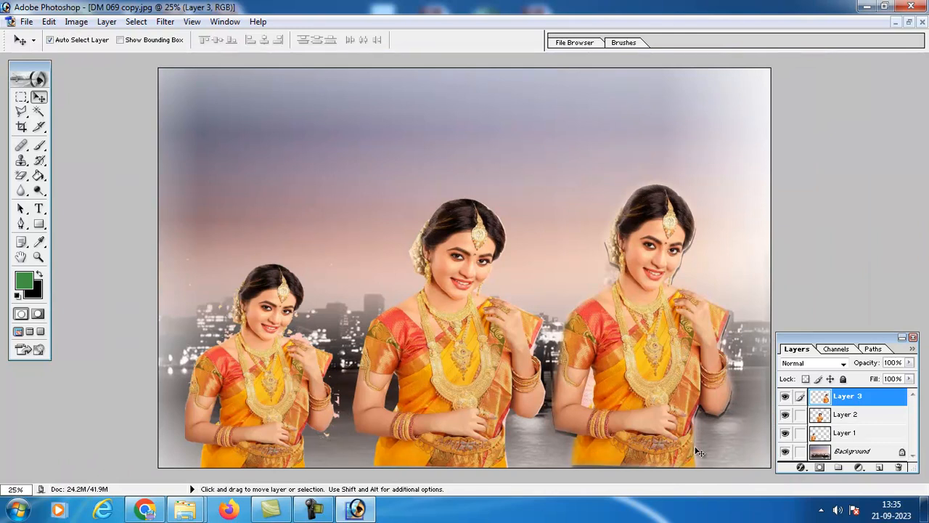
{"action": "mouse_move", "coordinate": [664, 400]}
{"action": "left_mouse_down"}
{"action": "mouse_move", "coordinate": [661, 361]}
{"action": "mouse_move", "coordinate": [668, 405]}
{"action": "left_mouse_up"}
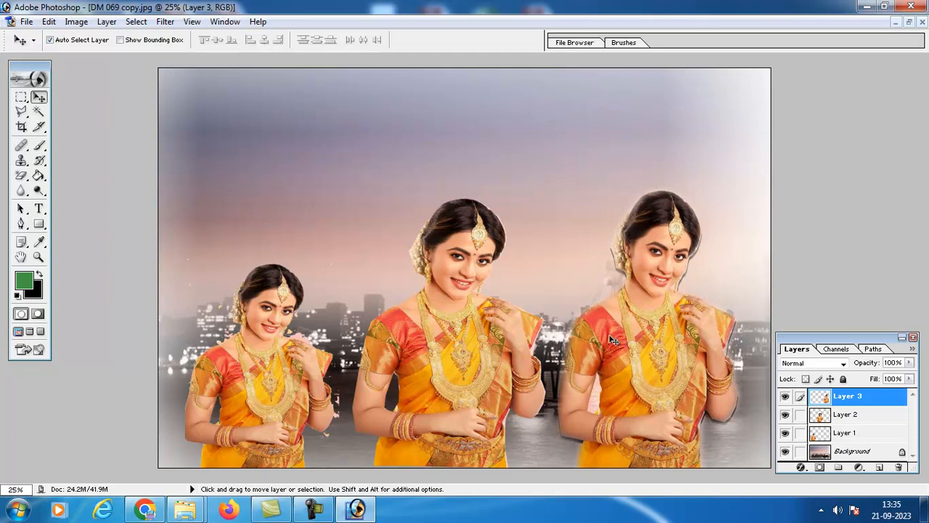
{"action": "key", "text": "ctrl+minus"}
{"action": "key", "text": "ctrl+minus"}
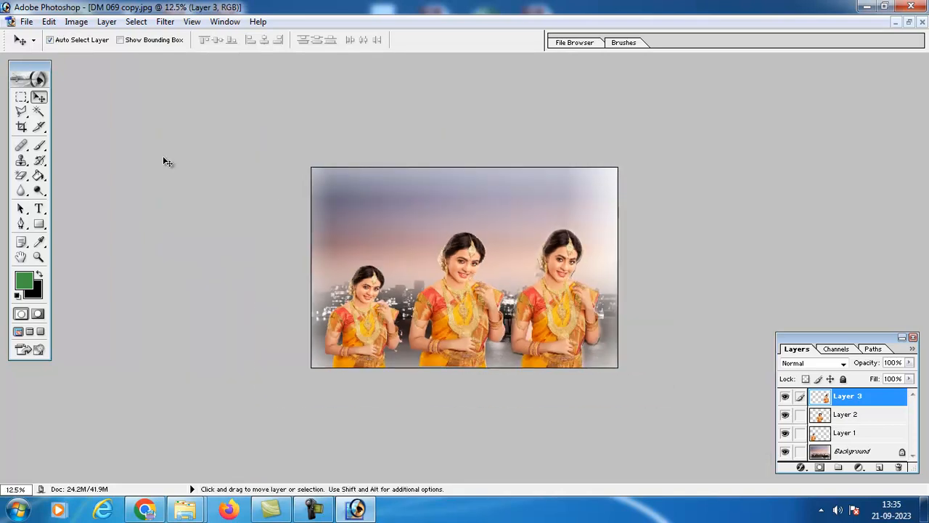
Return to the original portrait document and clear the selection around the woman
{"action": "left_click", "coordinate": [225, 22]}
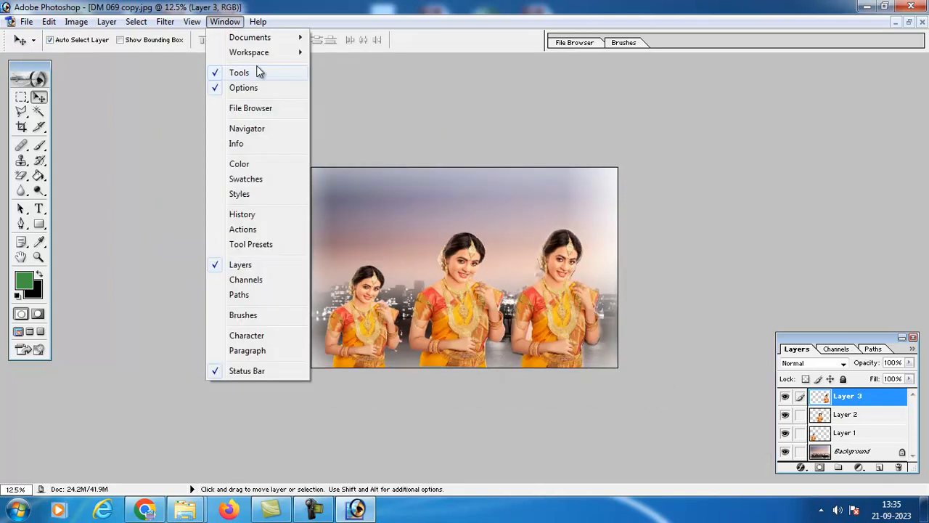
{"action": "mouse_move", "coordinate": [263, 40]}
{"action": "left_click", "coordinate": [385, 123]}
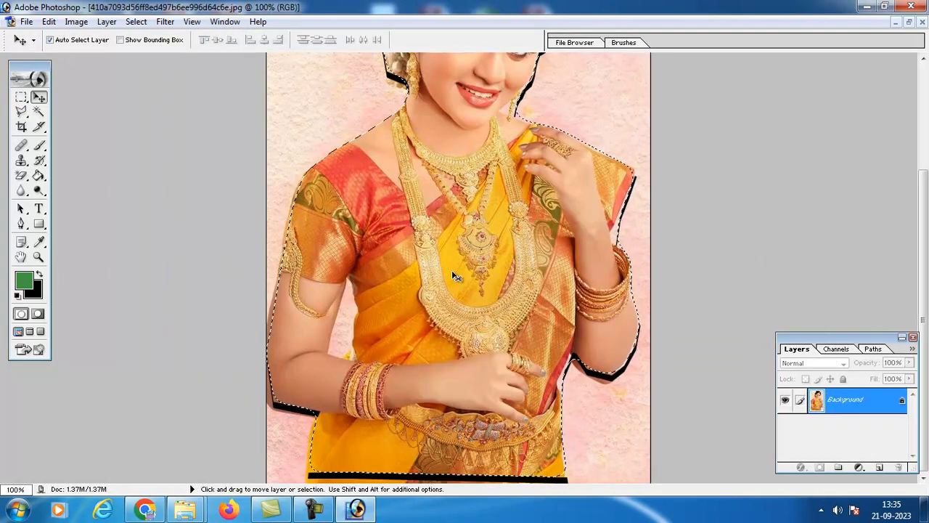
{"action": "key", "text": "ctrl+d"}
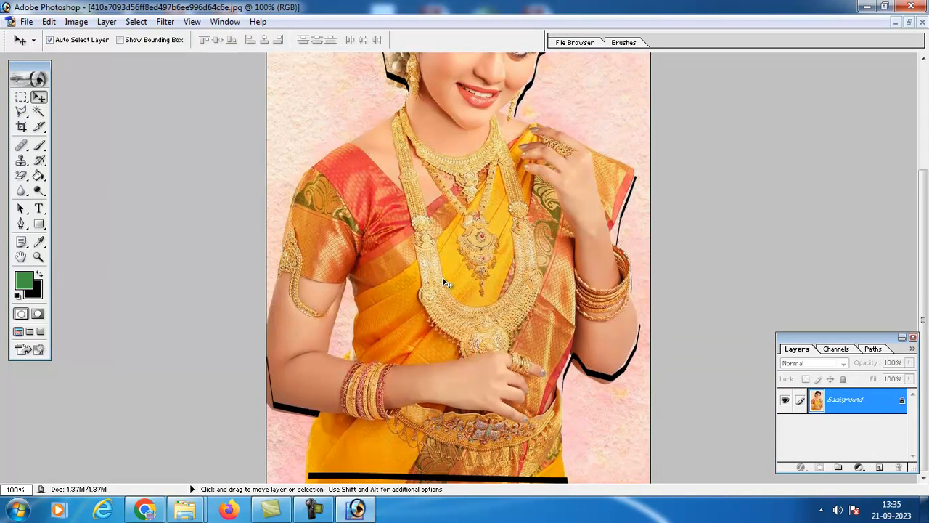
{"action": "key", "text": "ctrl+minus"}
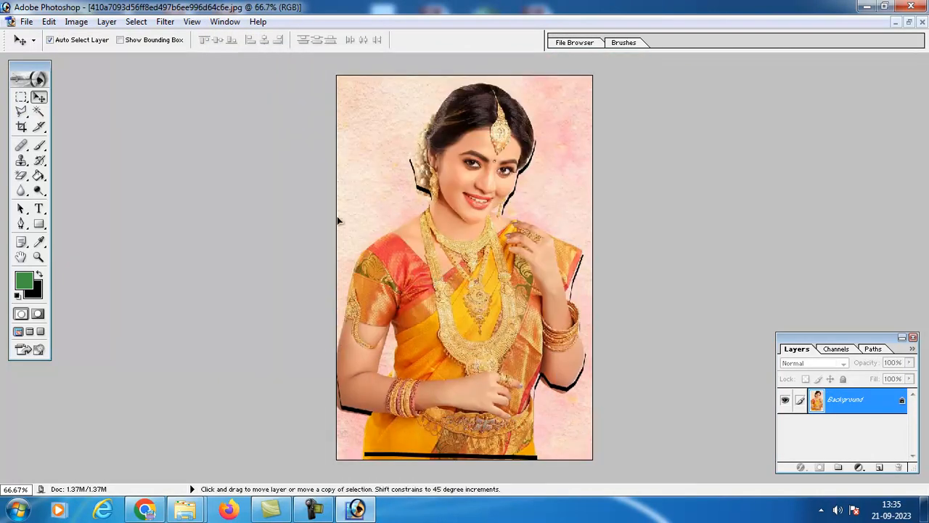
{"action": "left_click_drag", "start_coordinate": [407, 247], "coordinate": [326, 224]}
{"action": "left_click", "coordinate": [465, 198]}
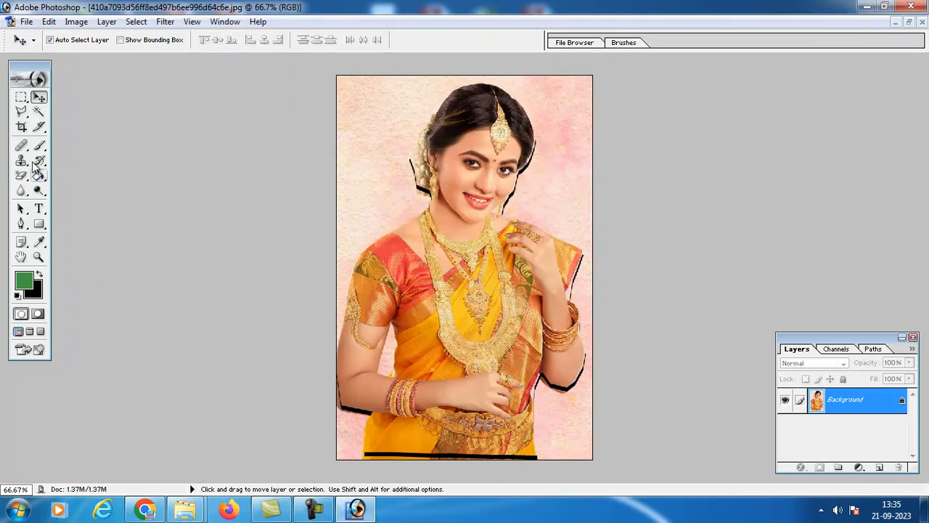
Trace the woman's entire outline with the Magnetic Lasso Tool and close the selection at its starting point
{"action": "left_click", "coordinate": [21, 111]}
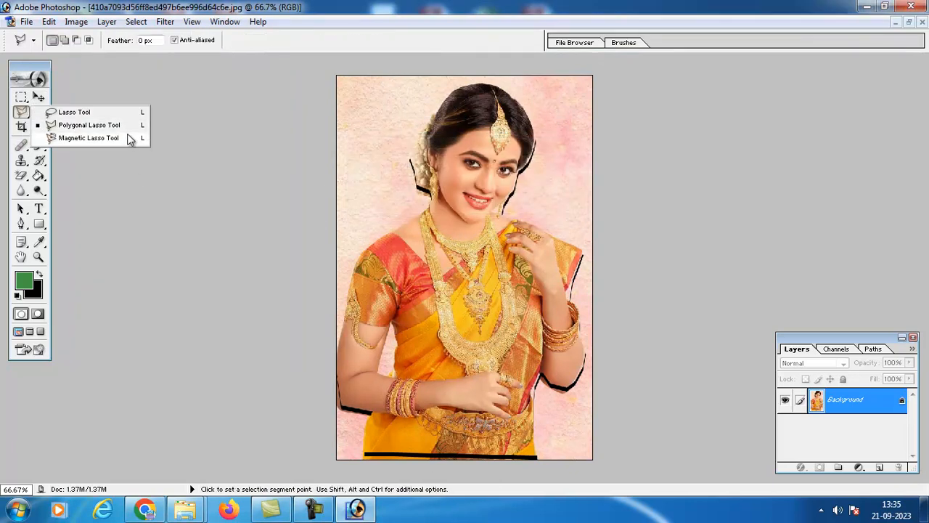
{"action": "left_click", "coordinate": [127, 138]}
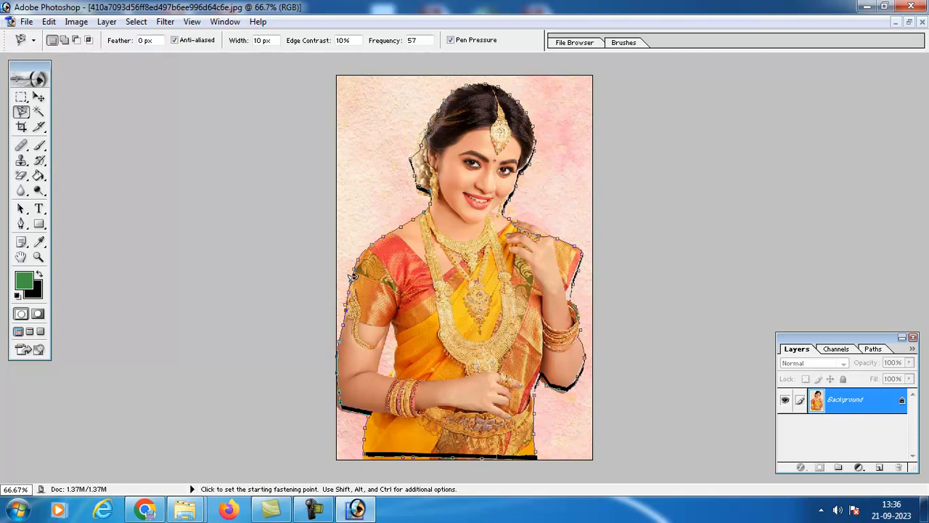
{"action": "left_click", "coordinate": [354, 277]}
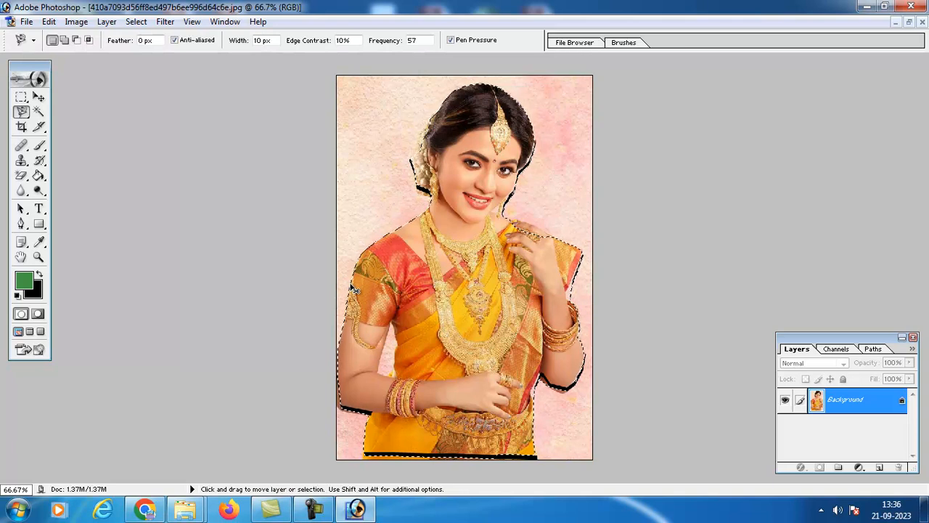
Copy the selected woman and paste her into the DM 069 copy.jpg document
{"action": "left_click", "coordinate": [220, 22]}
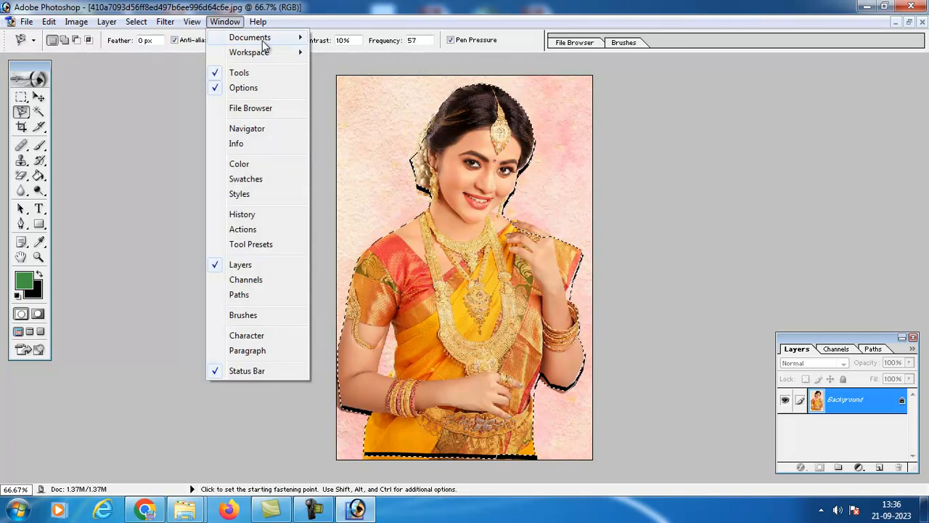
{"action": "mouse_move", "coordinate": [276, 37]}
{"action": "left_click", "coordinate": [49, 22]}
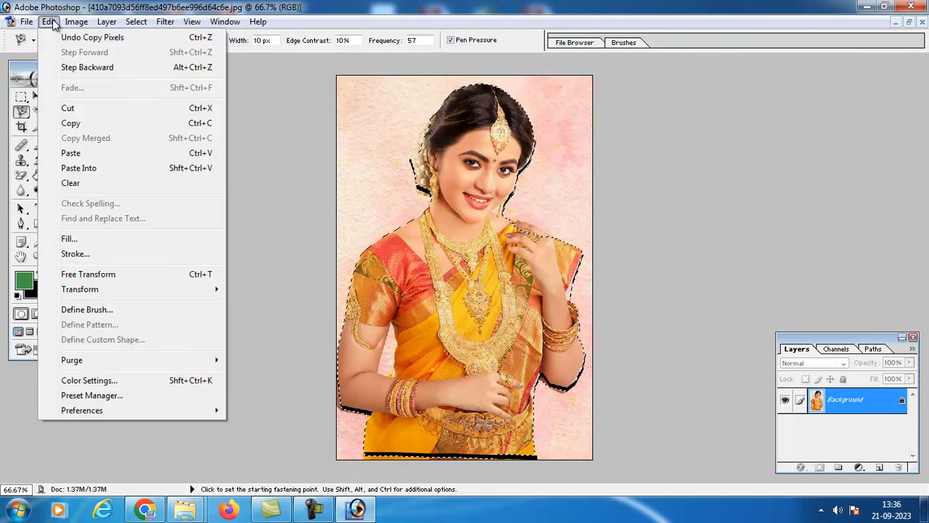
{"action": "left_click", "coordinate": [72, 123]}
{"action": "left_click", "coordinate": [225, 22]}
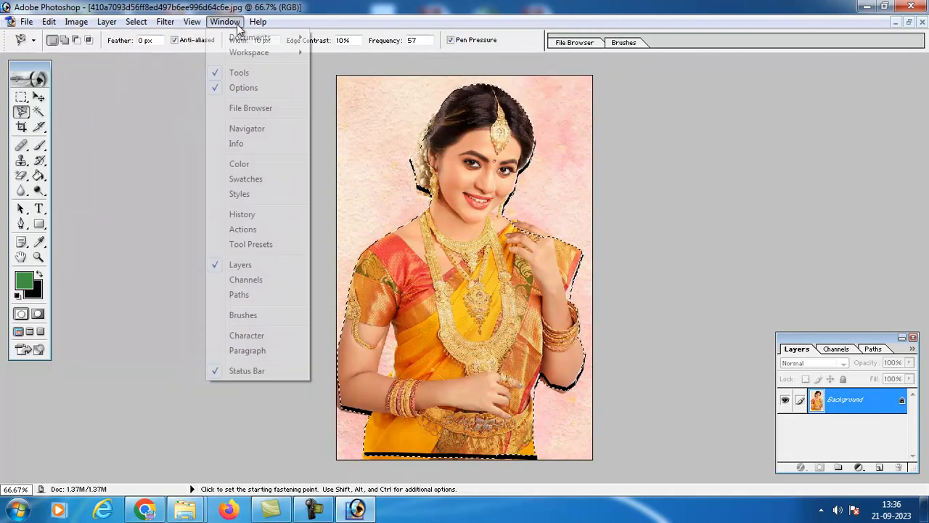
{"action": "mouse_move", "coordinate": [283, 42]}
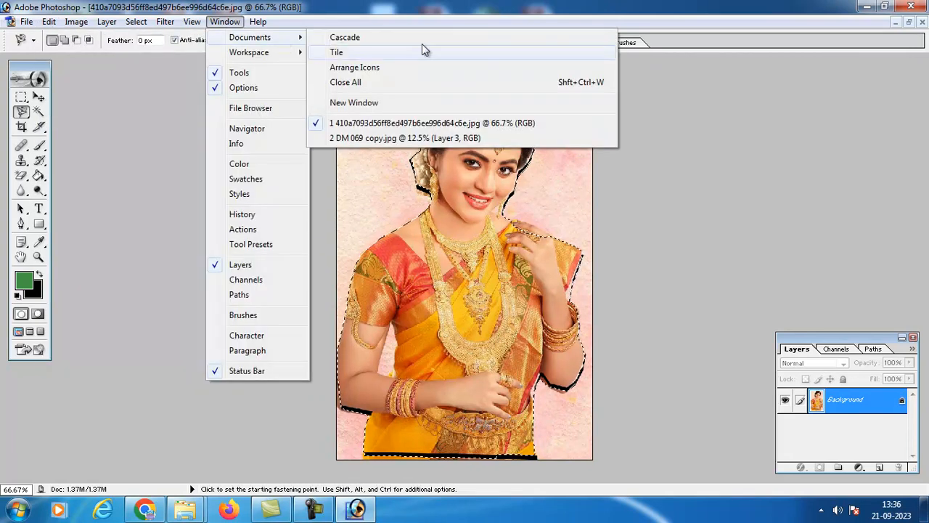
{"action": "left_click", "coordinate": [458, 138]}
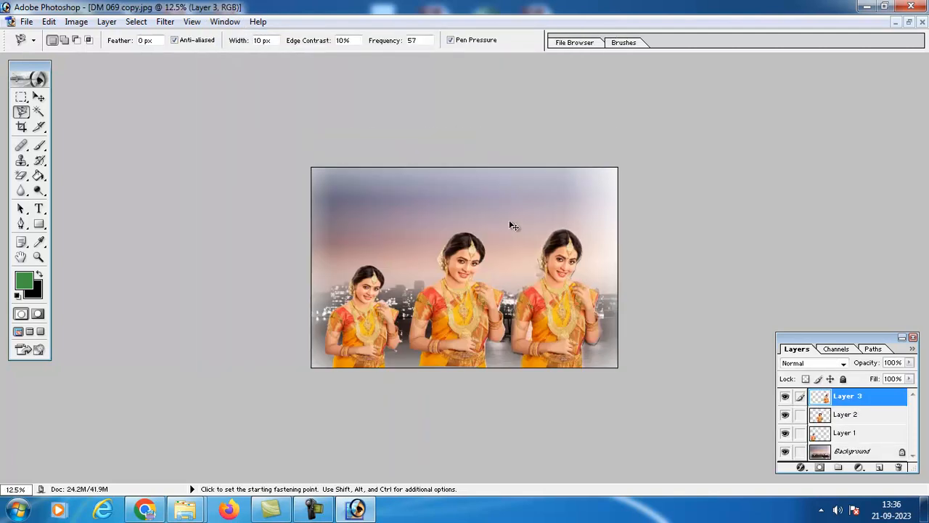
{"action": "key", "text": "ctrl+v"}
Move the new cutout above the smallest one, show the bounding box, and enlarge it to 167.4% width and 156.1% height
{"action": "left_click", "coordinate": [21, 96]}
{"action": "left_click", "coordinate": [40, 98]}
{"action": "left_click_drag", "start_coordinate": [464, 278], "coordinate": [363, 221]}
{"action": "left_click", "coordinate": [128, 43]}
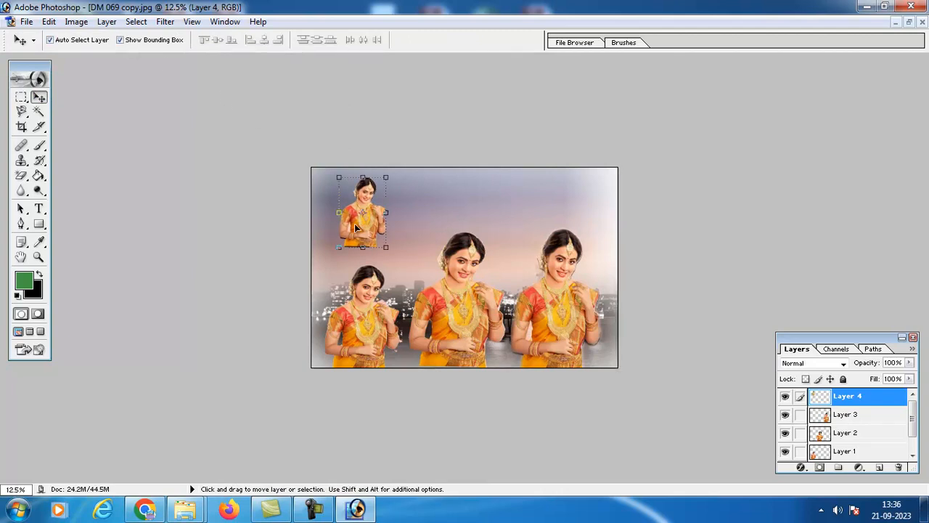
{"action": "left_click_drag", "start_coordinate": [385, 249], "coordinate": [417, 287]}
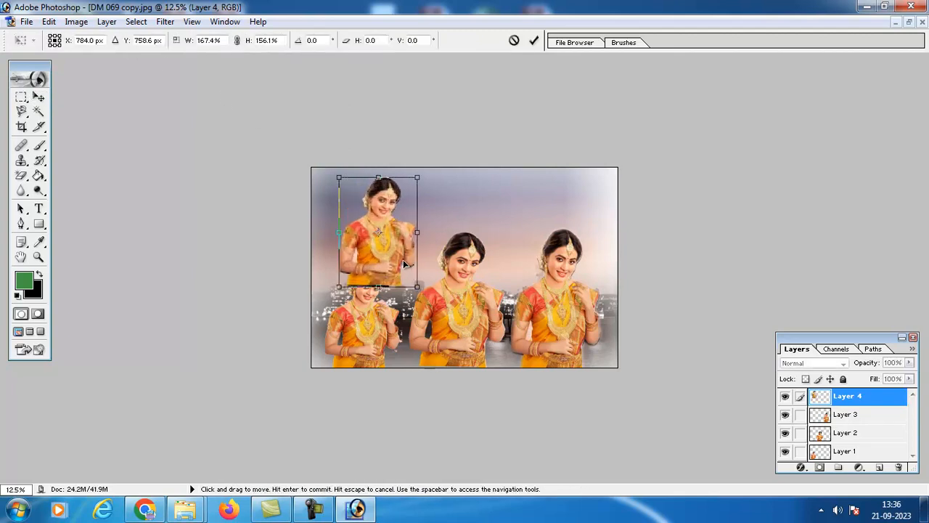
{"action": "key", "text": "Return"}
Inspect the Magnetic Lasso cutout's edges, shift it up and inward, and scale it to 75.1% width and 76.8% height
{"action": "left_click", "coordinate": [392, 238], "text": "ctrl"}
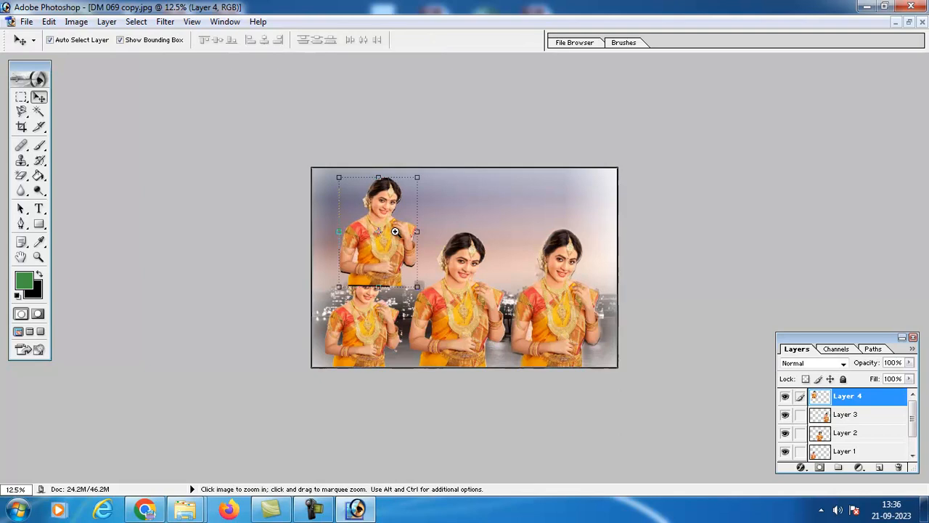
{"action": "left_click", "coordinate": [394, 237], "text": "ctrl"}
{"action": "left_click", "coordinate": [340, 219], "text": "ctrl"}
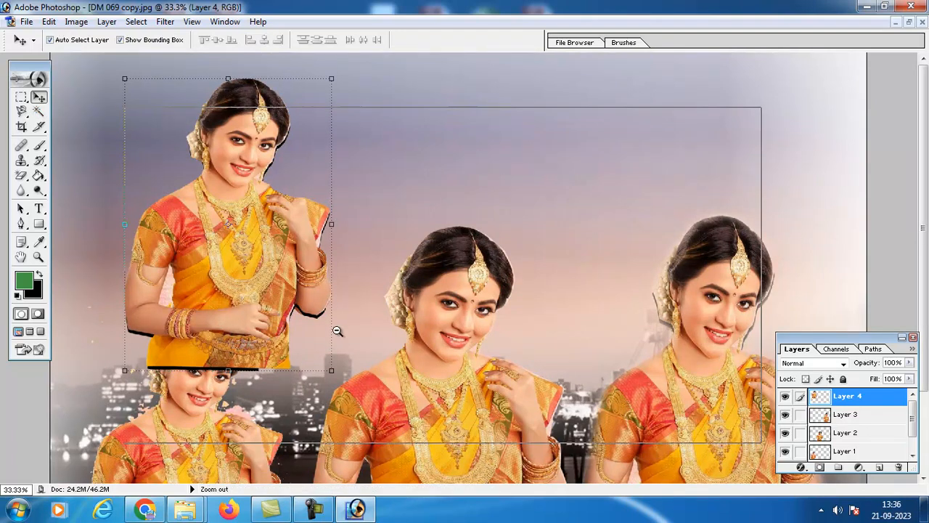
{"action": "left_click", "coordinate": [336, 329], "text": "ctrl+alt"}
{"action": "left_click", "coordinate": [337, 330], "text": "ctrl+alt"}
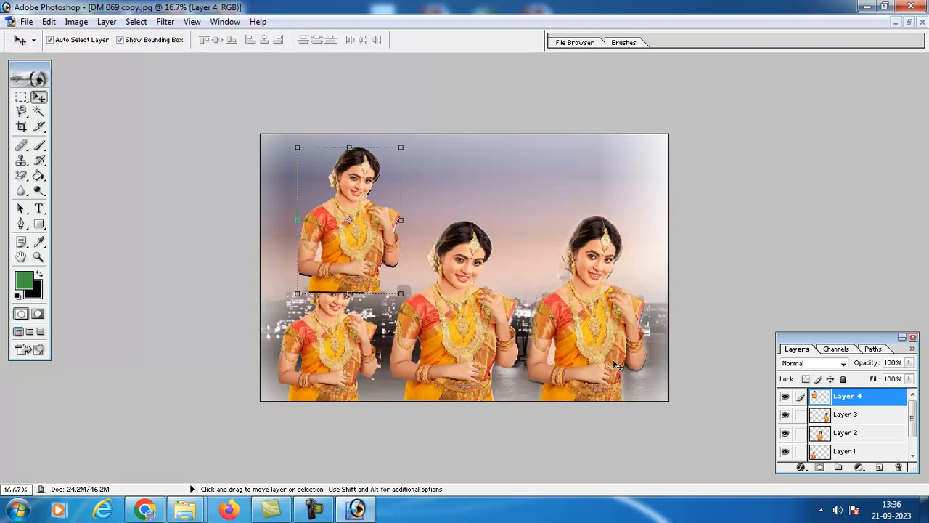
{"action": "left_click_drag", "start_coordinate": [355, 246], "coordinate": [382, 224]}
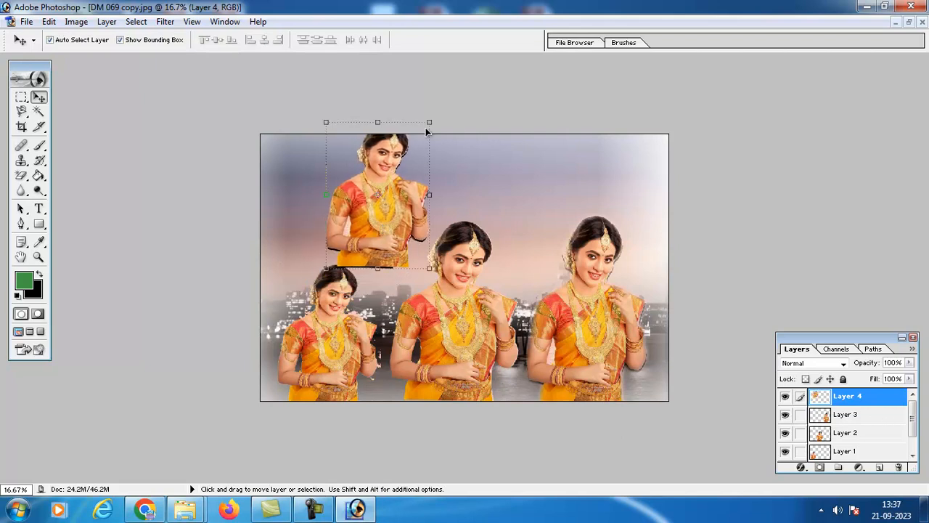
{"action": "left_click_drag", "start_coordinate": [430, 122], "coordinate": [403, 156]}
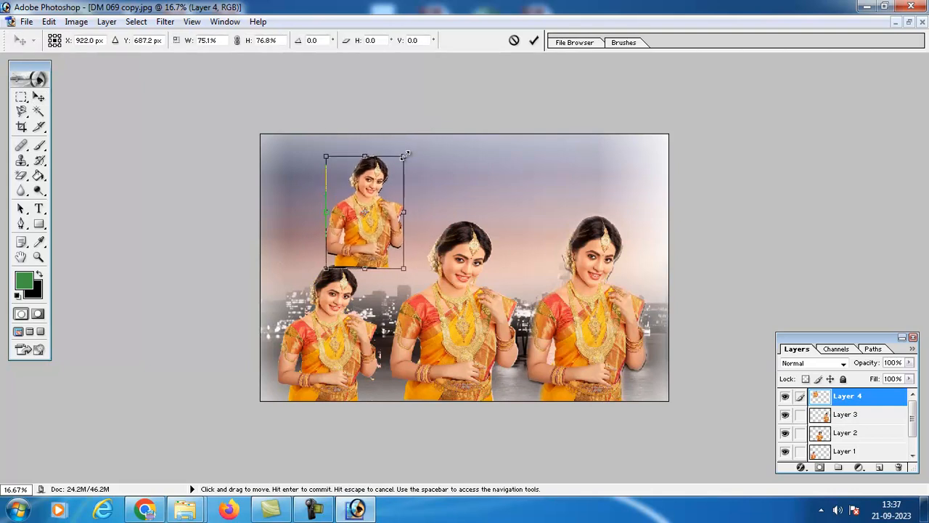
{"action": "key", "text": "Return"}
Set the opacity of the smallest cutout on Layer 1 to 52%, and lower the opacity of the middle cutout on Layer 2
{"action": "left_click", "coordinate": [324, 329]}
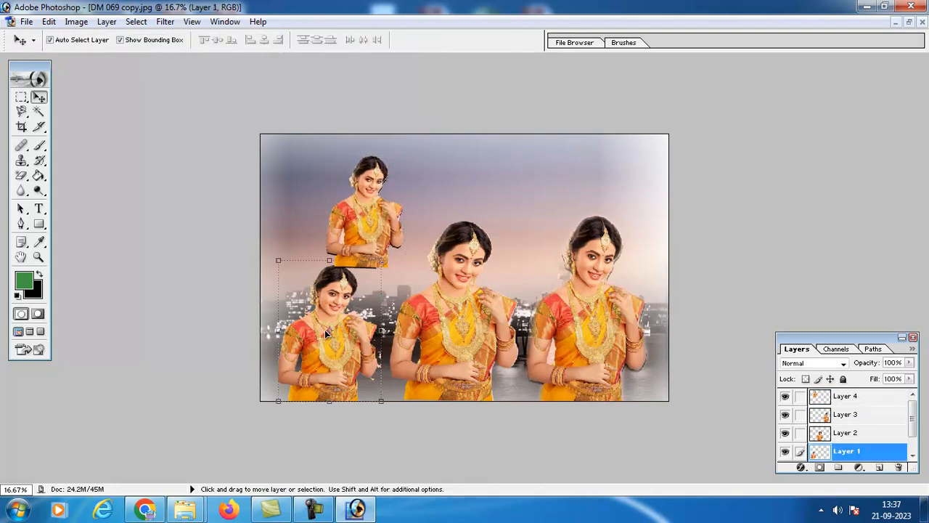
{"action": "left_click_drag", "start_coordinate": [909, 362], "coordinate": [876, 380]}
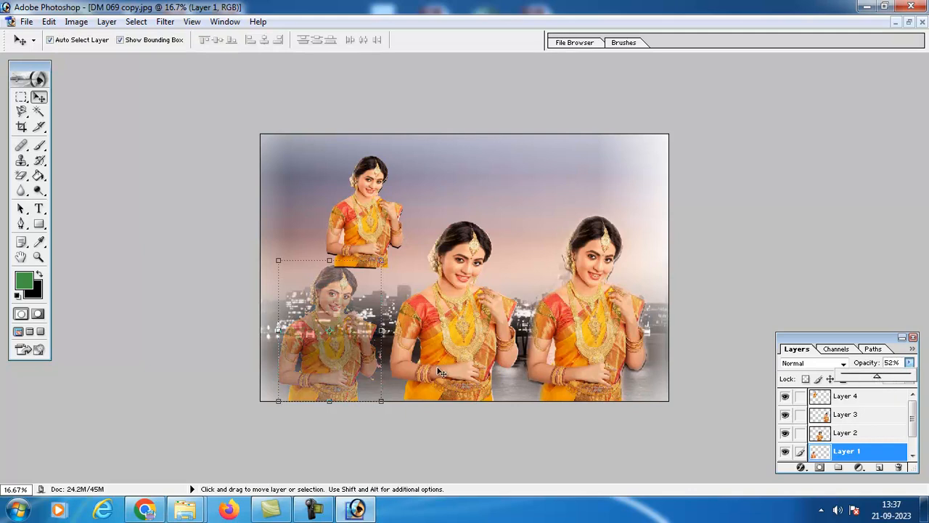
{"action": "left_click", "coordinate": [447, 323]}
{"action": "left_click", "coordinate": [909, 363]}
{"action": "left_click", "coordinate": [886, 379]}
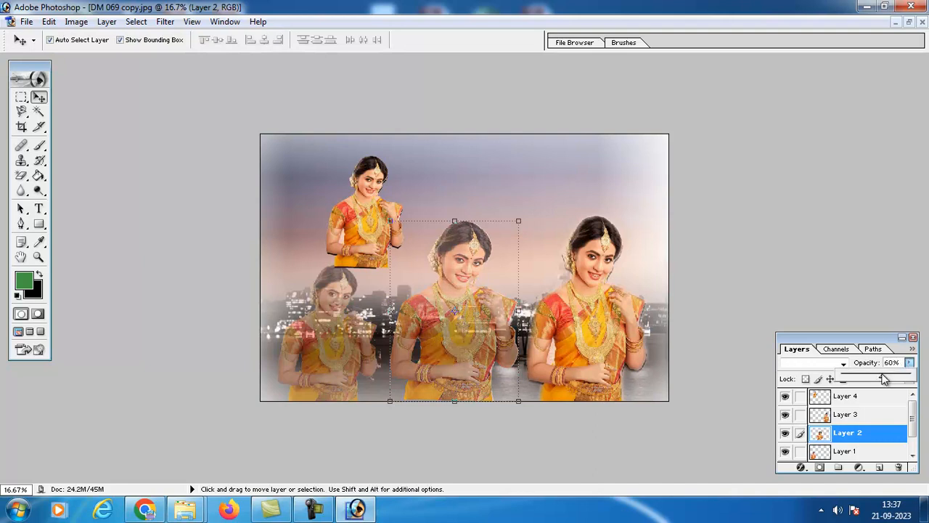
{"action": "left_click", "coordinate": [876, 379]}
Lower the opacity of the cutout on Layer 3 to 35%
{"action": "left_click", "coordinate": [601, 328]}
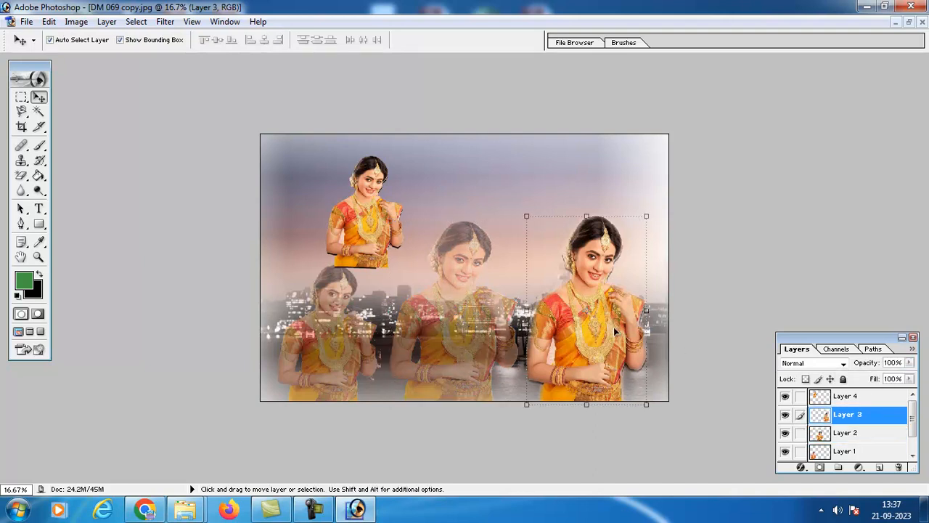
{"action": "left_click", "coordinate": [908, 363]}
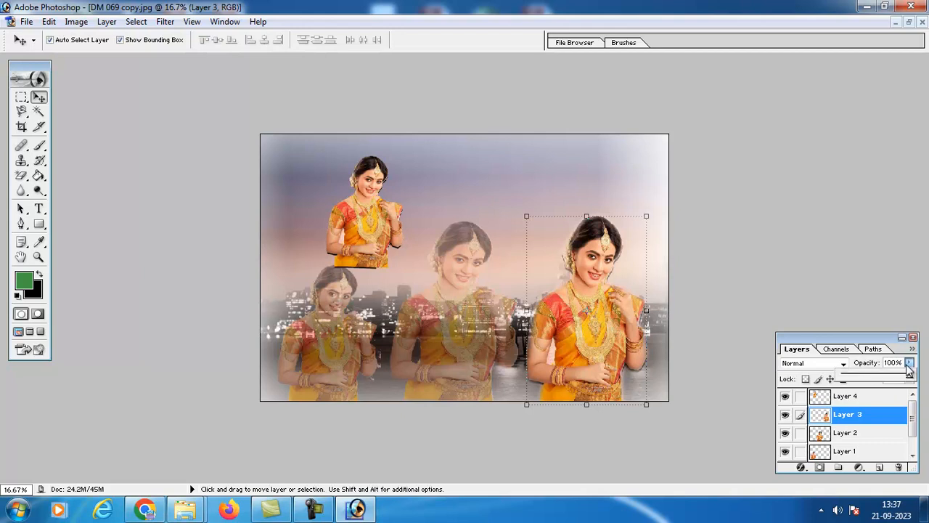
{"action": "left_click", "coordinate": [884, 379]}
{"action": "left_click_drag", "start_coordinate": [878, 380], "coordinate": [868, 380]}
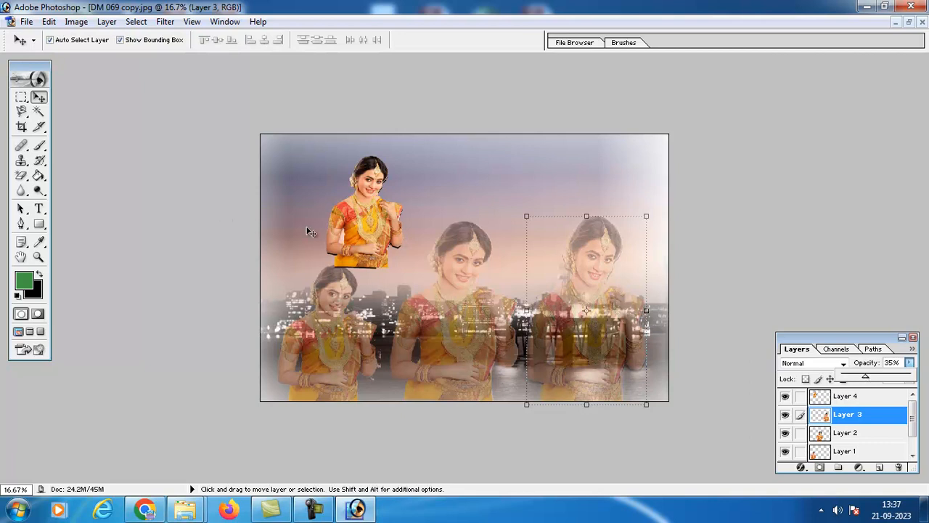
Enlarge the upper cutout on Layer 4 to 194.5% width and 217.8% height, reaching down to the canvas's lower edge
{"action": "left_click", "coordinate": [364, 232]}
{"action": "left_click_drag", "start_coordinate": [404, 269], "coordinate": [479, 399]}
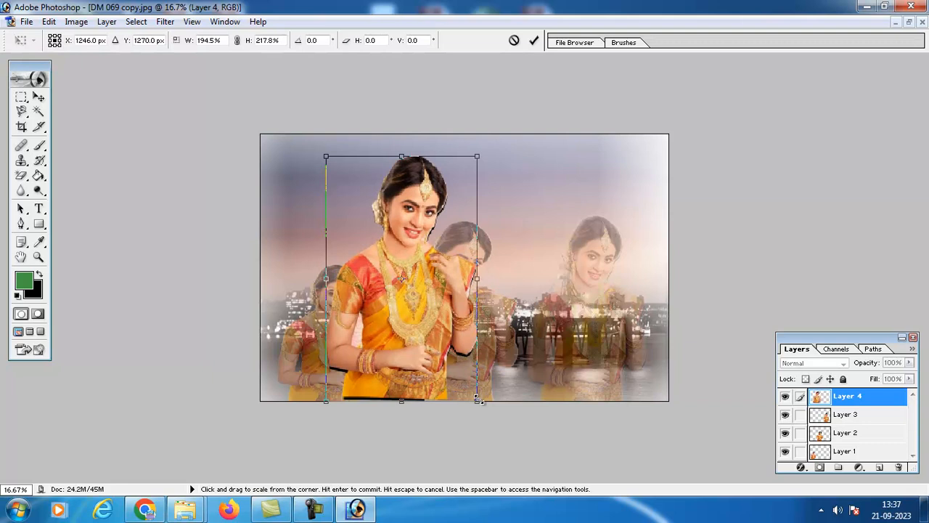
{"action": "key", "text": "Return"}
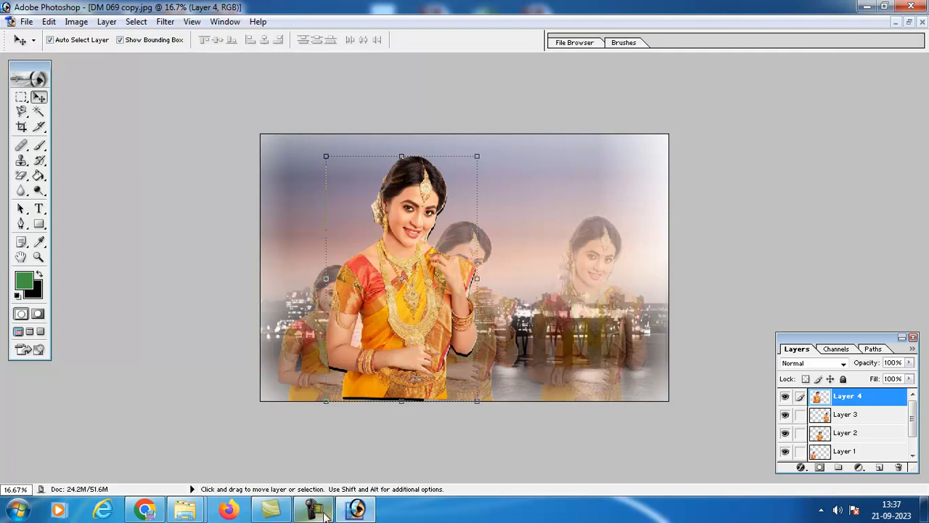
{"action": "mouse_move", "coordinate": [320, 514]}
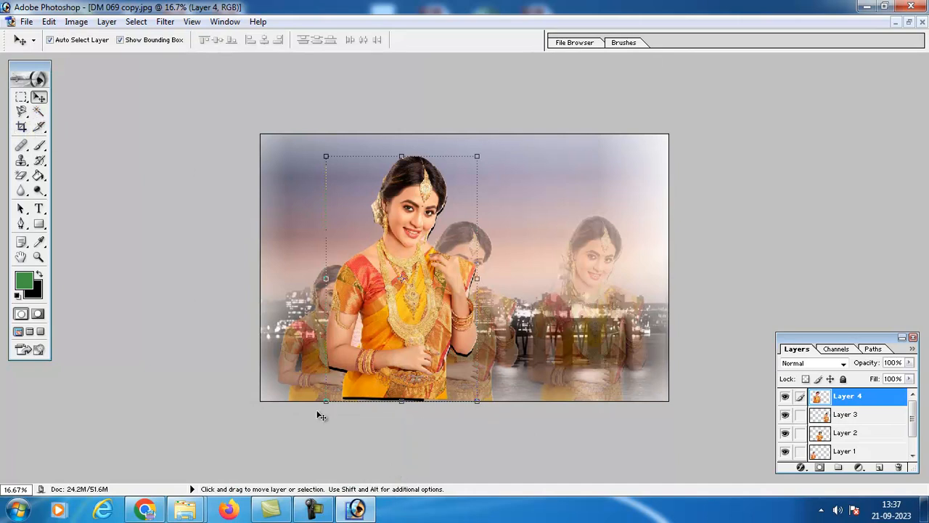
{"action": "left_click", "coordinate": [26, 22]}
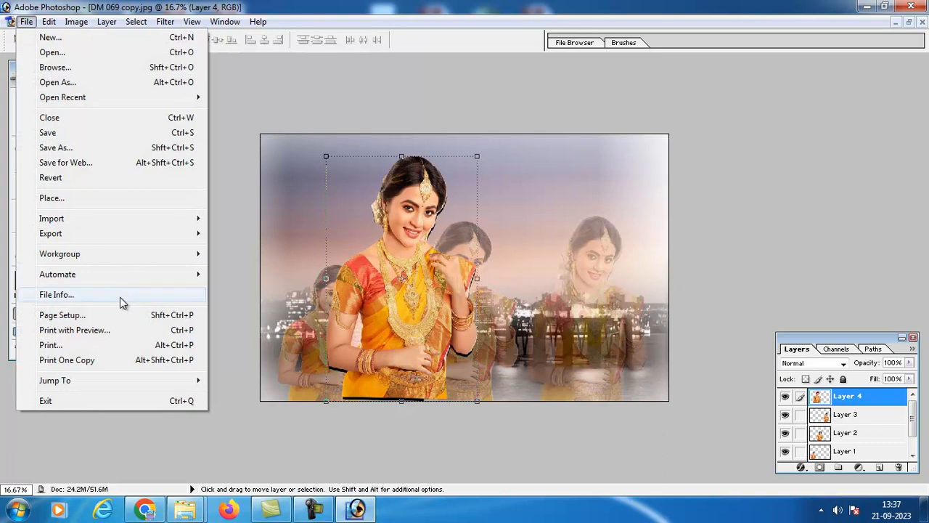
{"action": "left_click", "coordinate": [323, 512]}
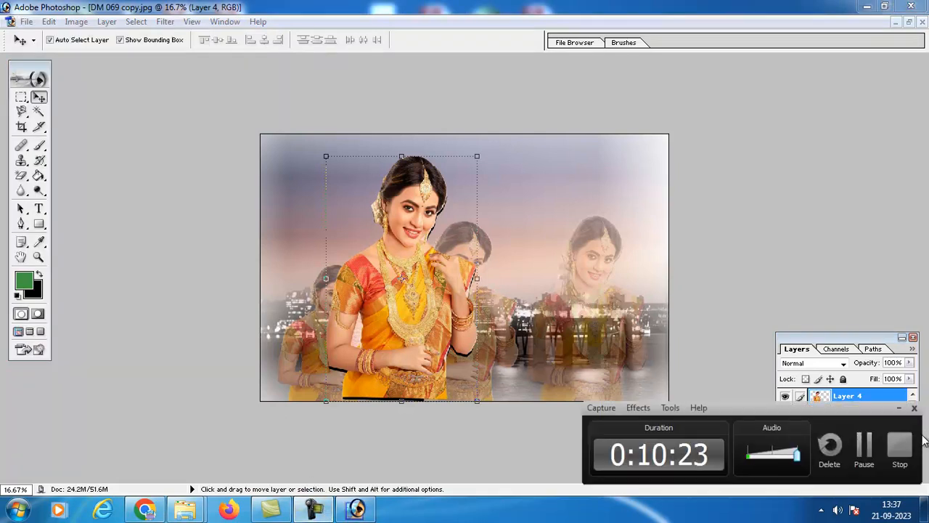